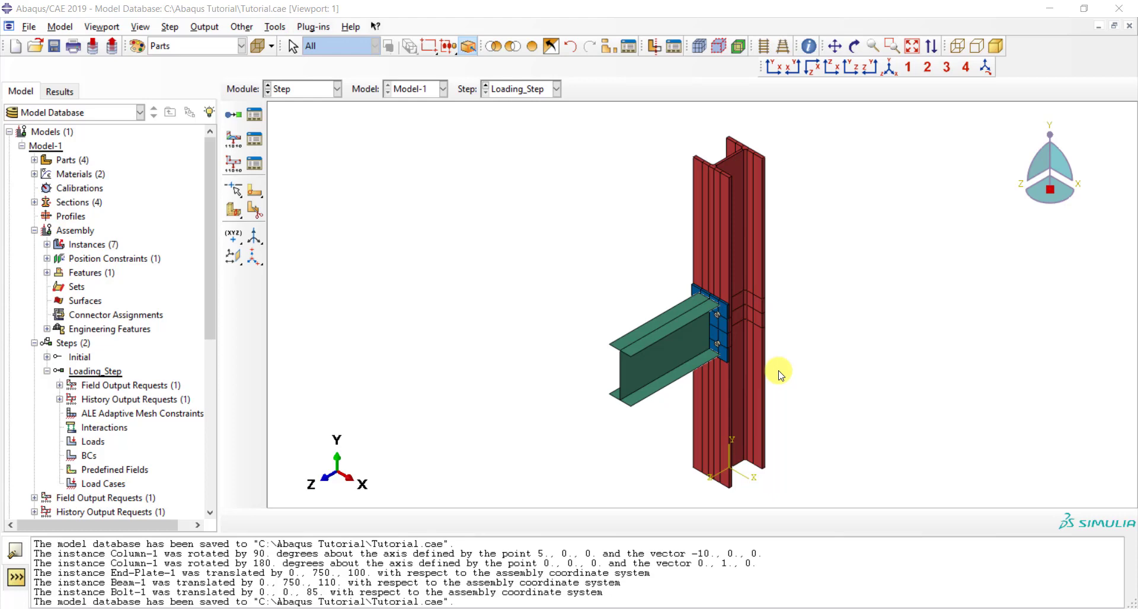
left_click(443, 602)
left_click_drag(443, 601, 420, 602)
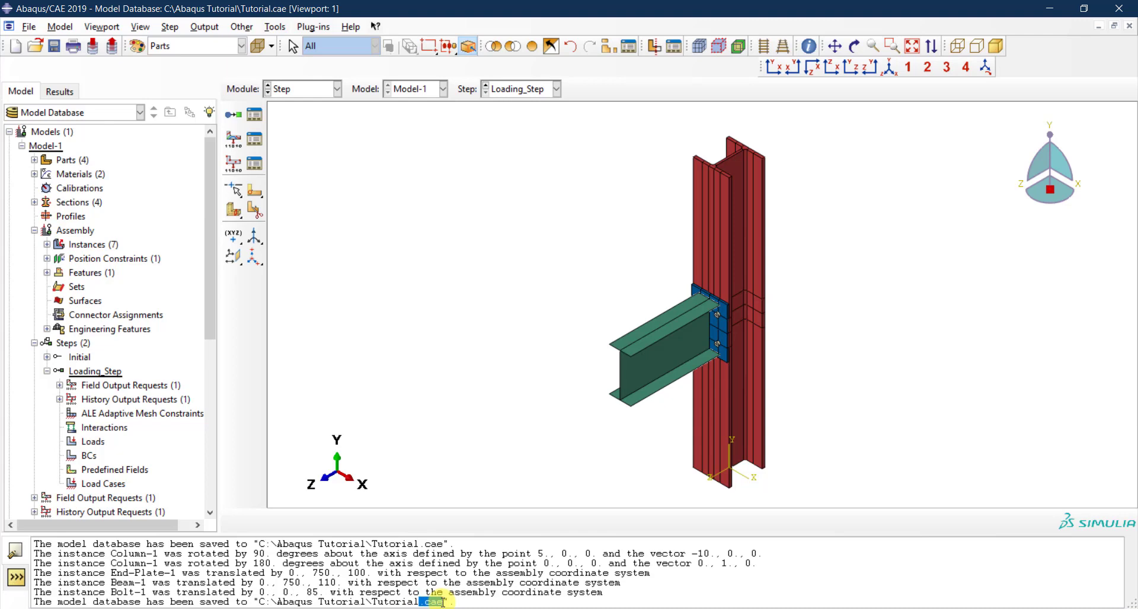
left_click(443, 603)
left_click_drag(443, 602, 419, 603)
left_click(442, 602)
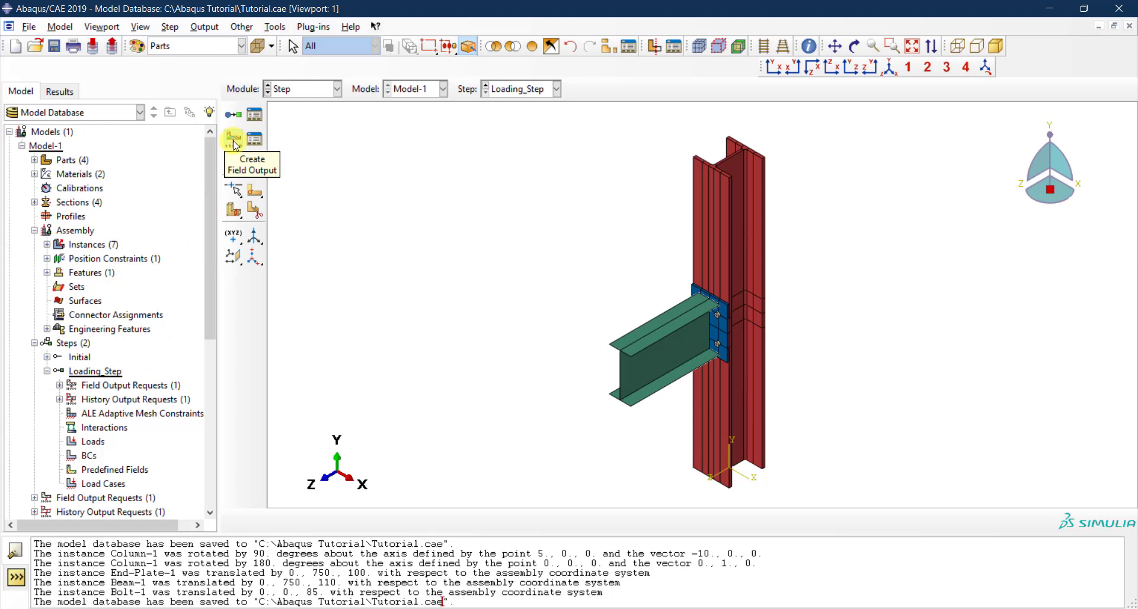
- Open the existing F-Output-1 field output request of Loading_Step for editing
double_click(92, 390)
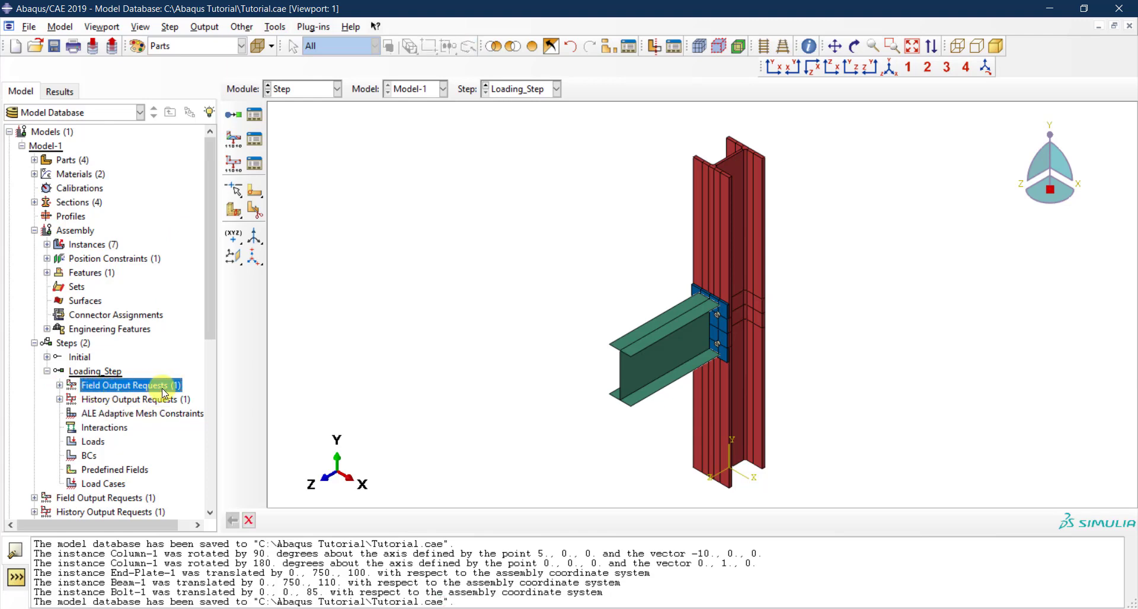
left_click(92, 405)
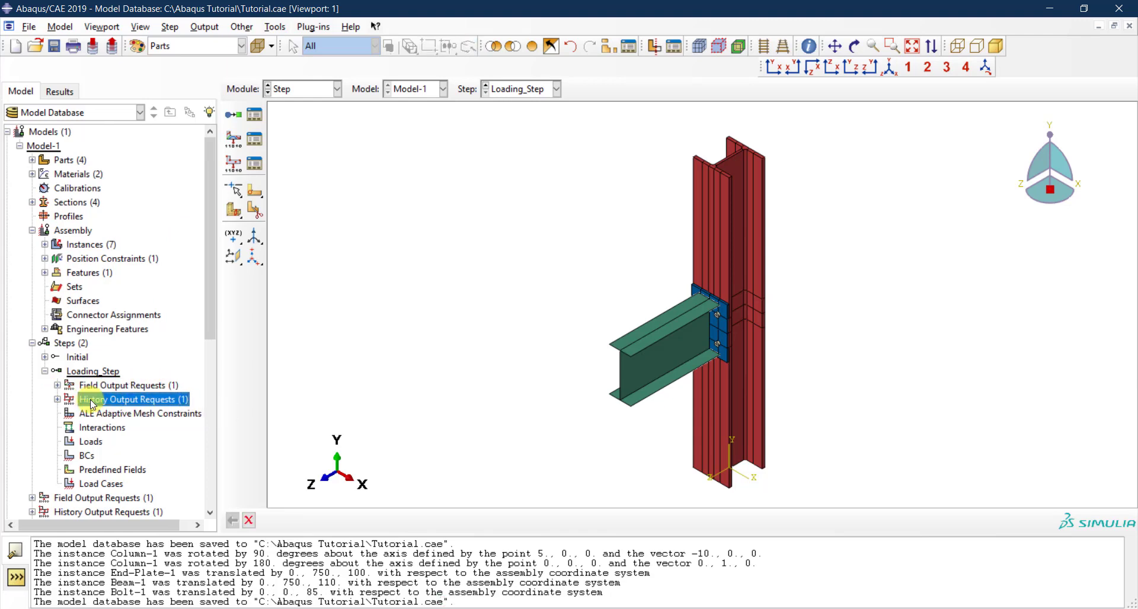
left_click(57, 386)
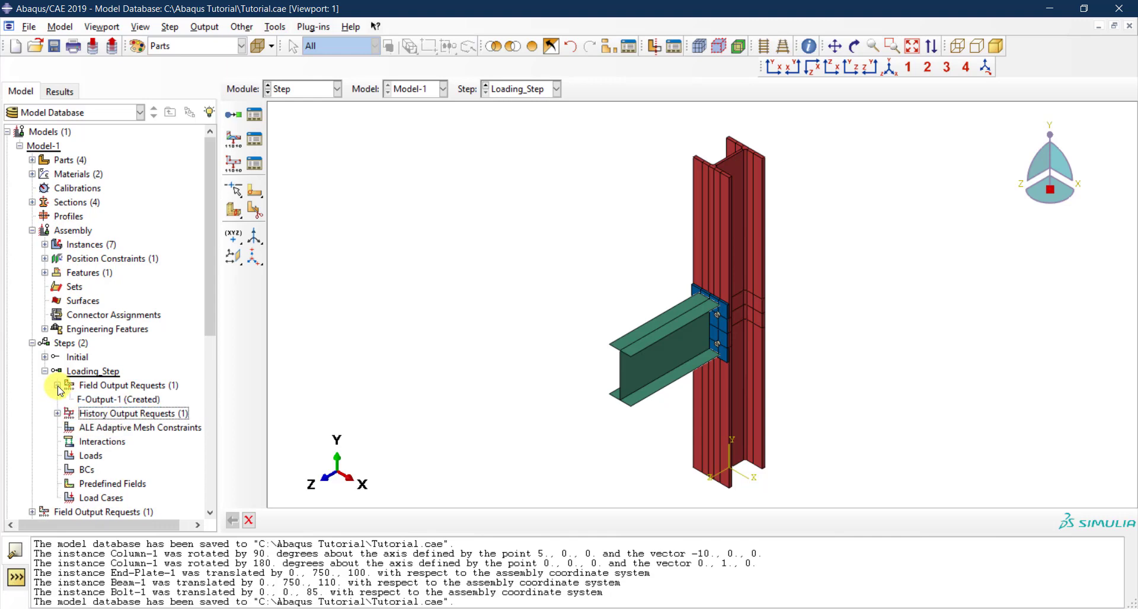
left_click(112, 405)
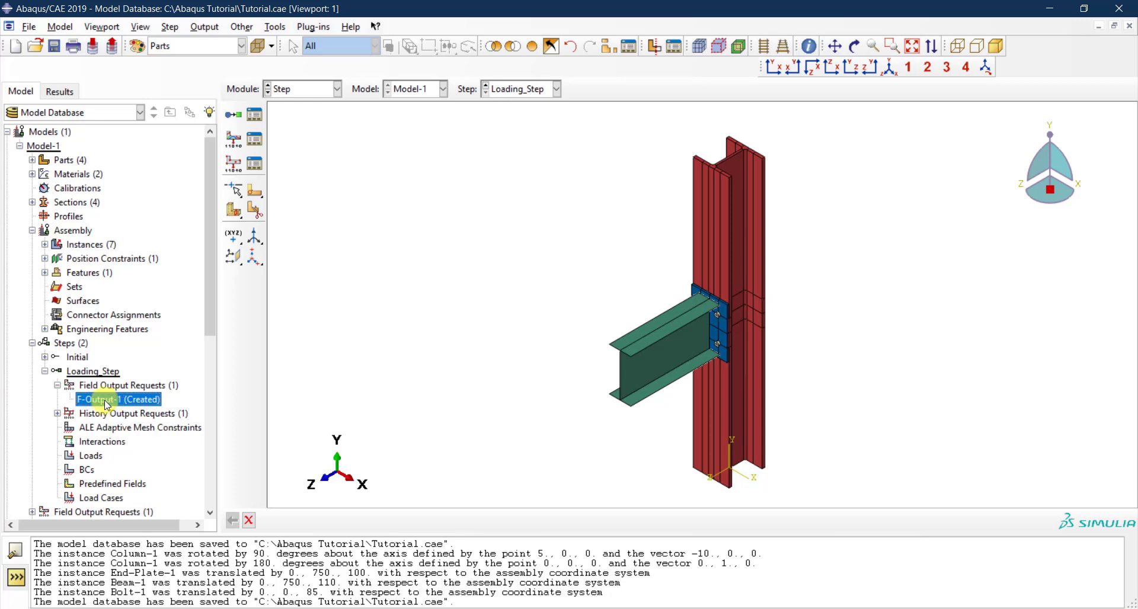
right_click(105, 403)
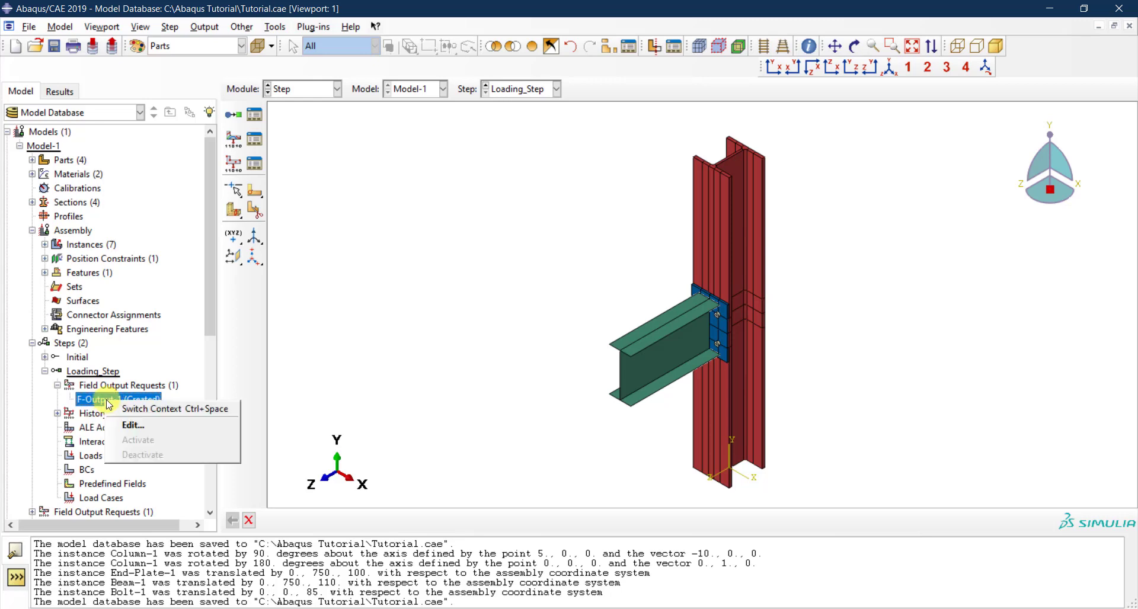
left_click(129, 427)
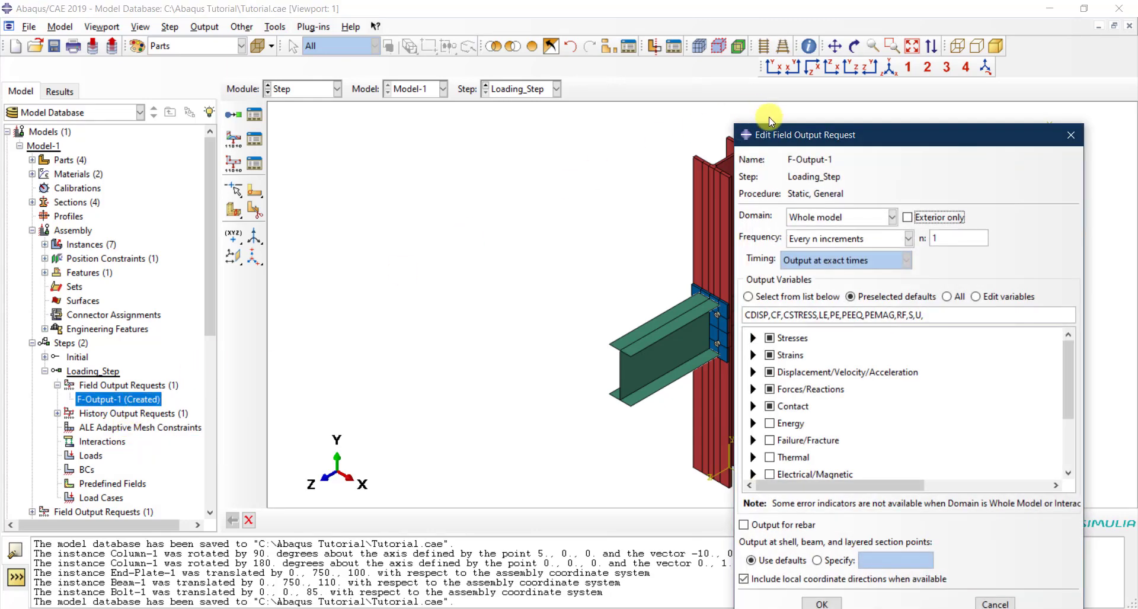
left_click_drag(837, 144, 369, 72)
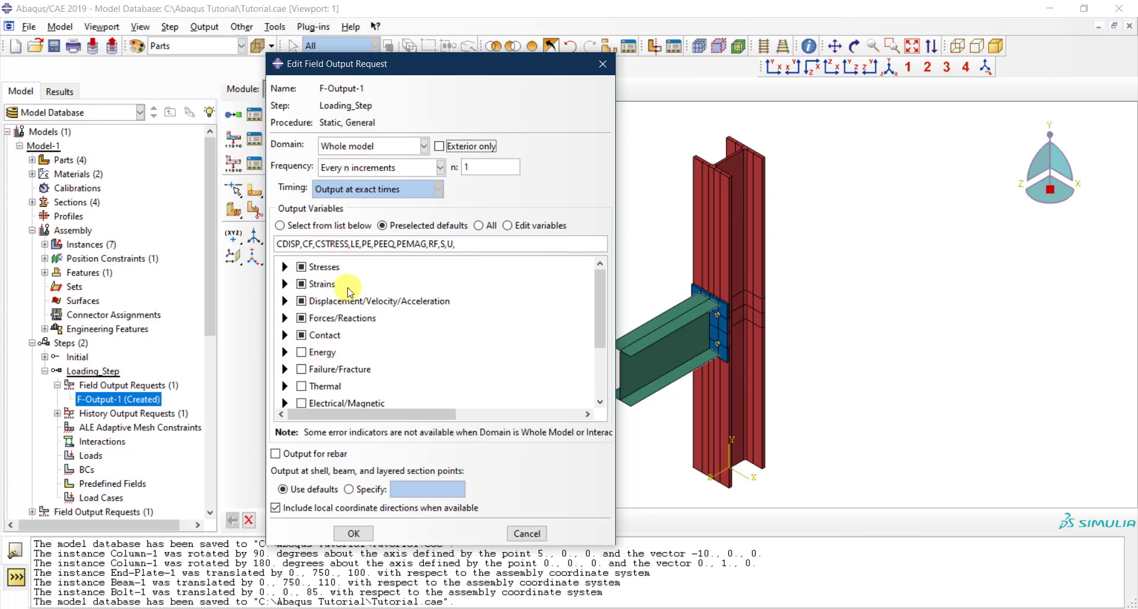
- Examine which stress and strain variables are preselected in the field output request
left_click(285, 268)
left_click(285, 268)
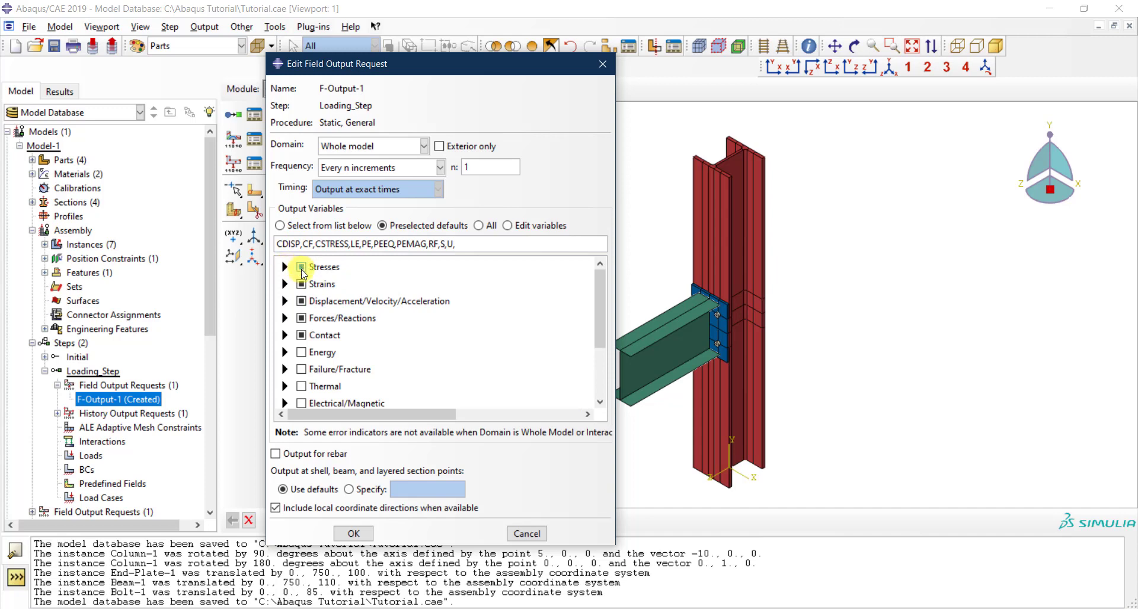
left_click(301, 318)
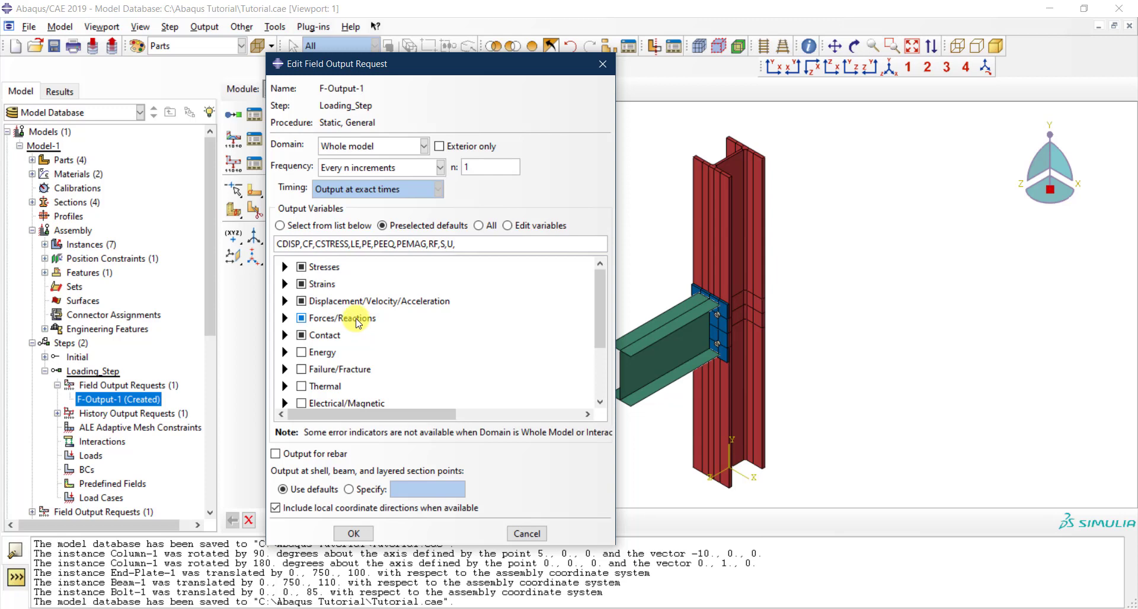
left_click(285, 267)
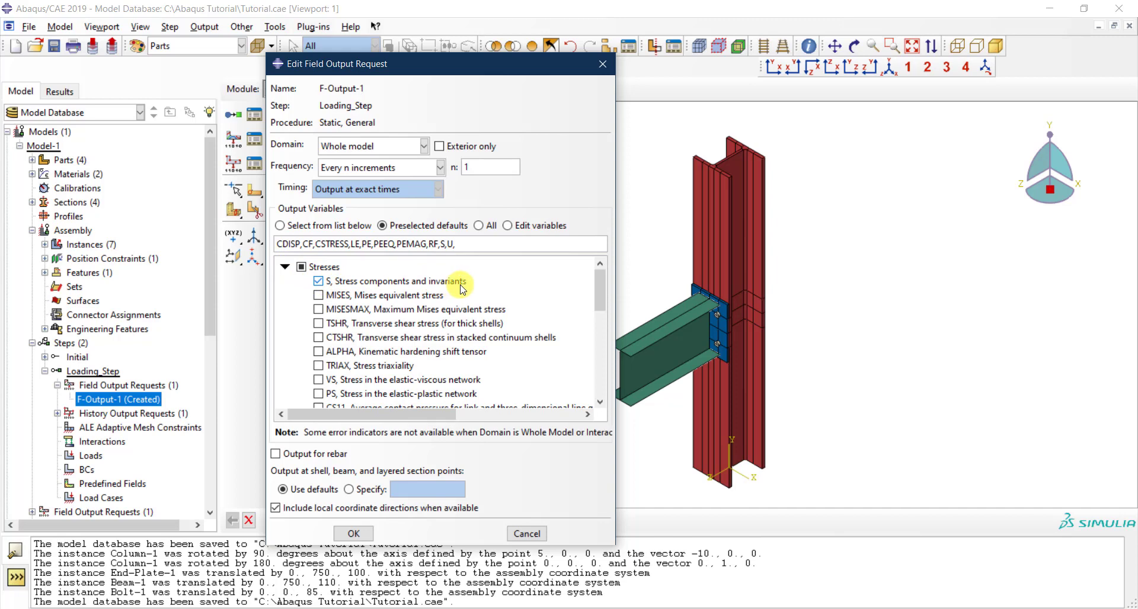
scroll(391, 299, "down", 2)
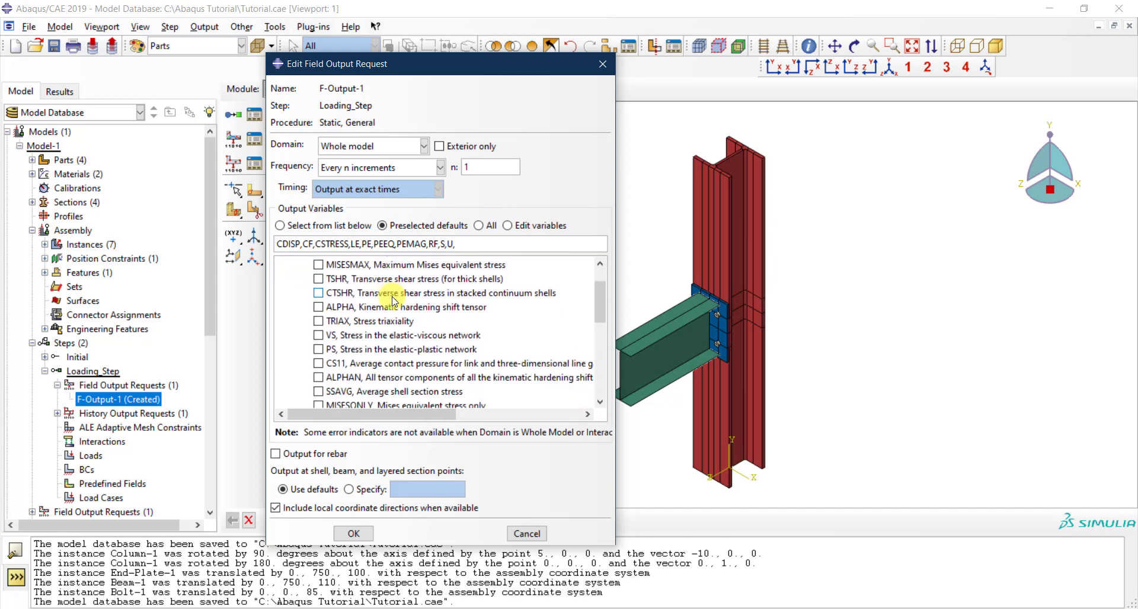
scroll(392, 300, "up", 3)
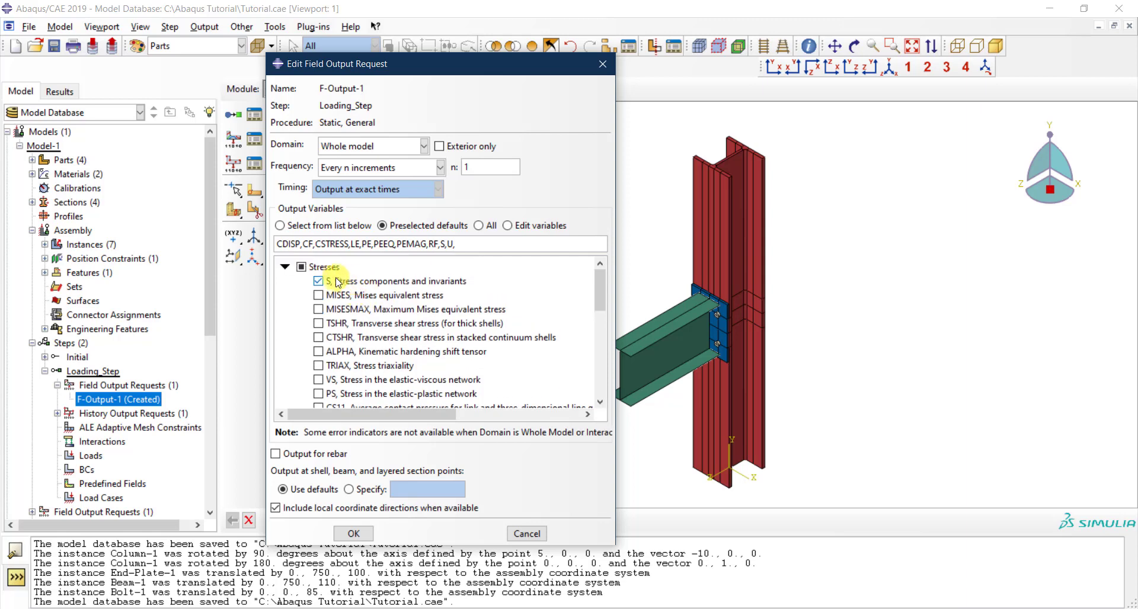
left_click(283, 268)
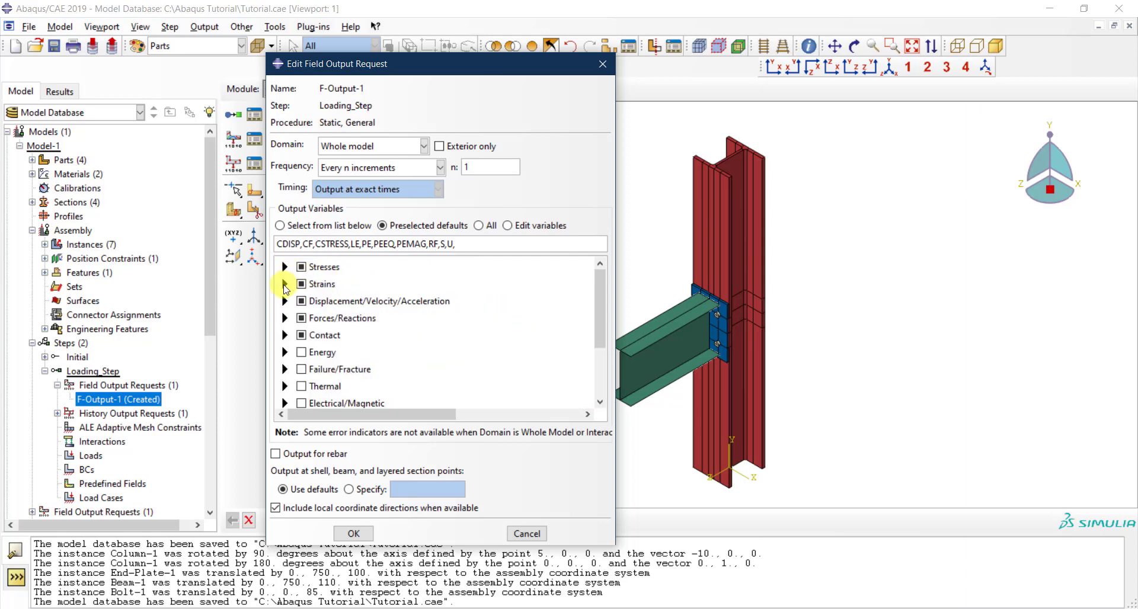
left_click(285, 285)
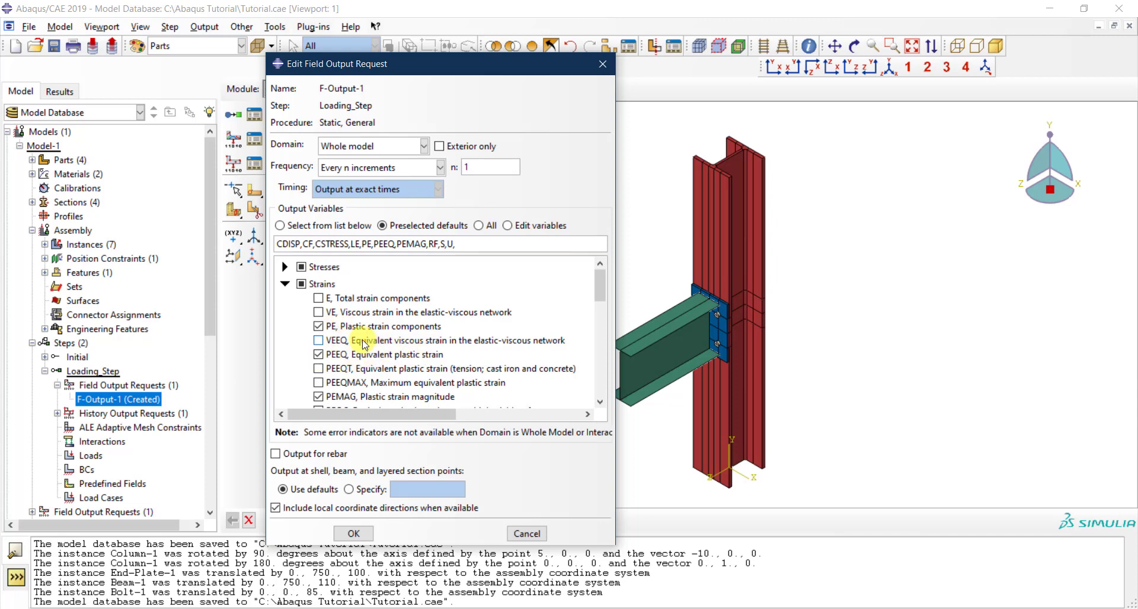
scroll(418, 326, "down", 1)
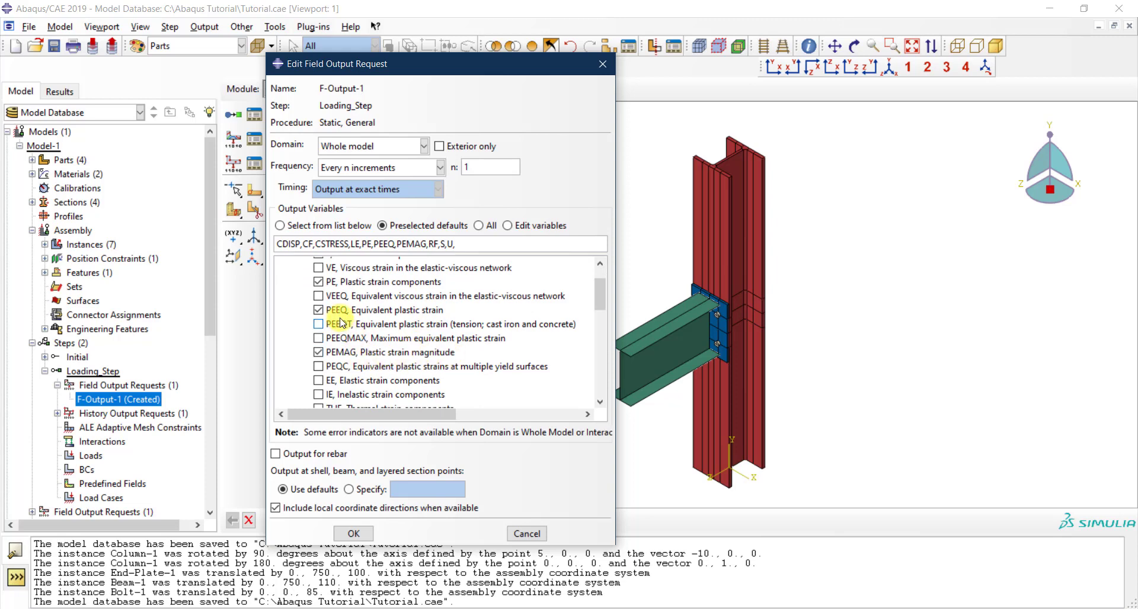
scroll(336, 308, "up", 1)
left_click(285, 284)
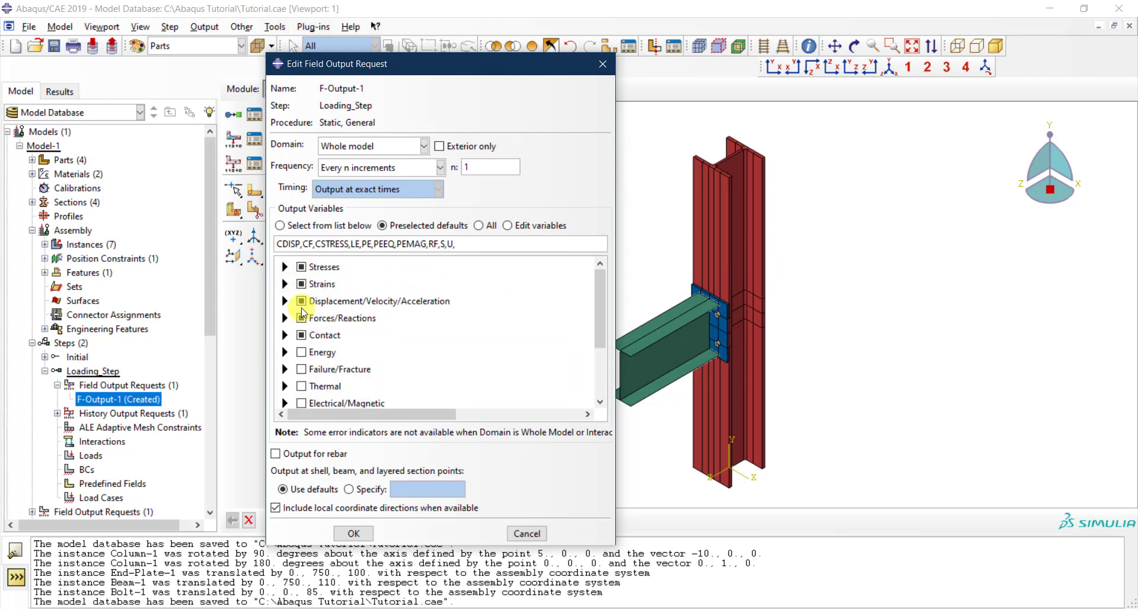
- Exclude all contact variables from the field output request
left_click(284, 336)
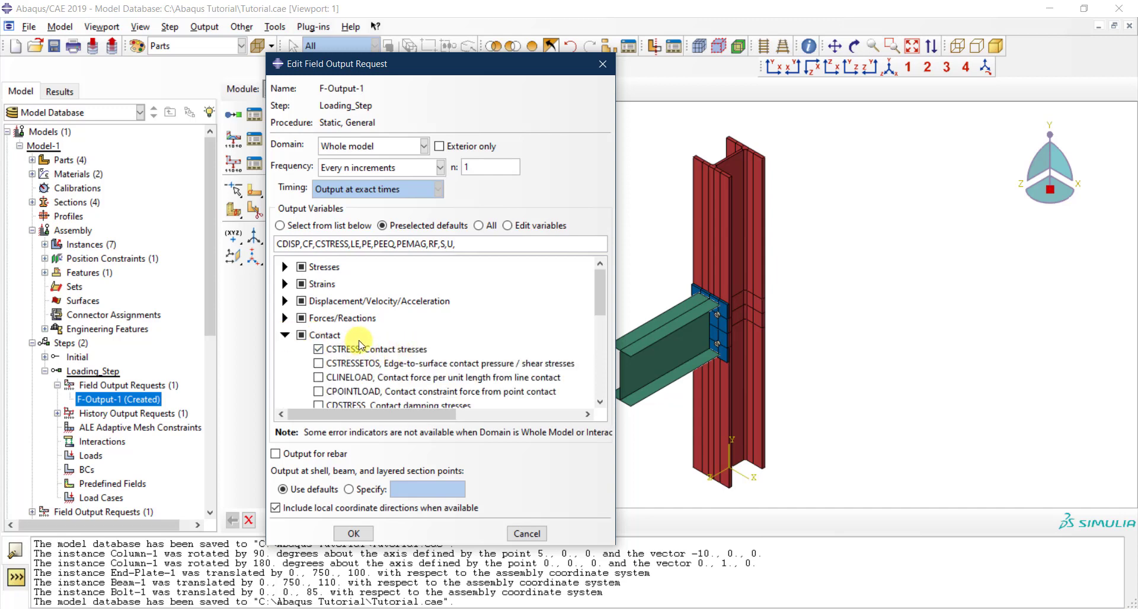
left_click(301, 335)
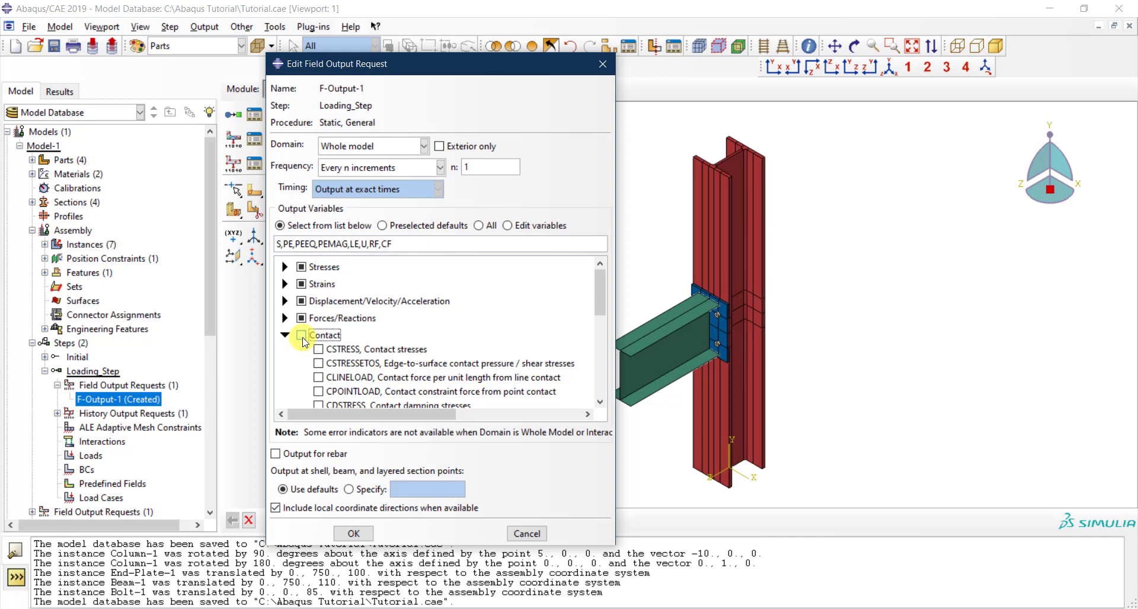
left_click(279, 244)
left_click_drag(277, 243, 412, 243)
left_click(412, 244)
double_click(382, 244)
double_click(372, 244)
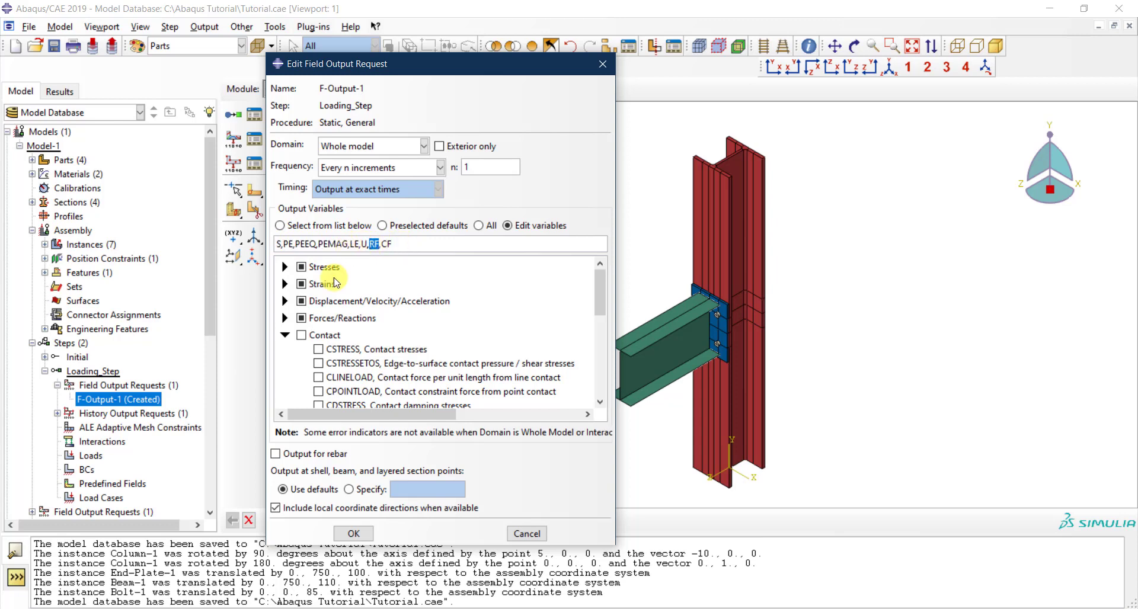
left_click_drag(402, 243, 359, 245)
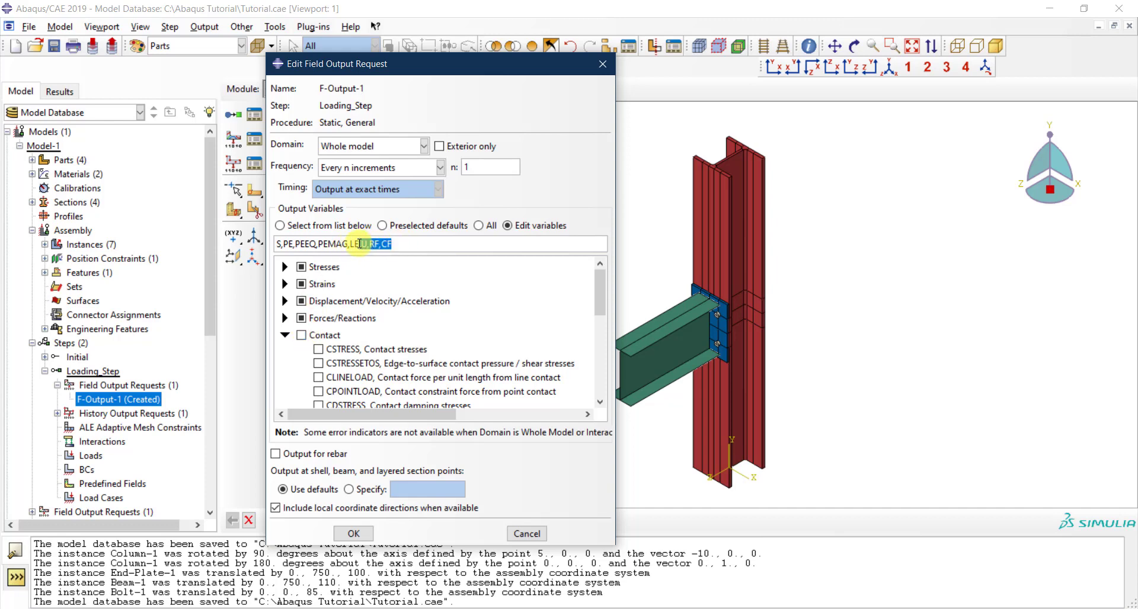
left_click(284, 335)
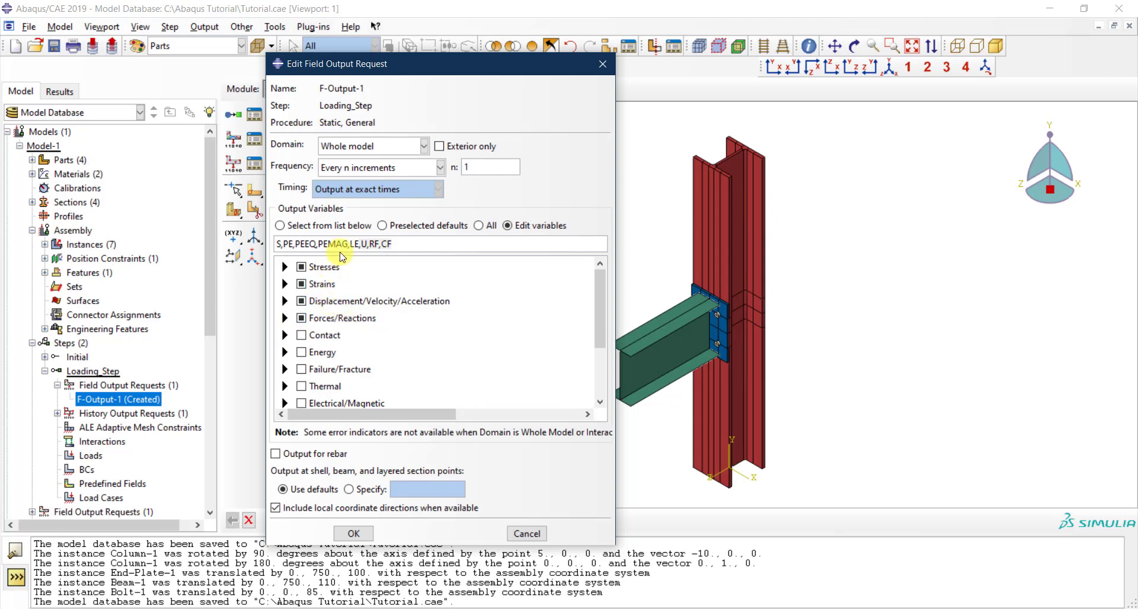
- Remove PEMAG and LE from the output variables so the list reads S,PE,PEEQ,U,RF,CF
left_click_drag(349, 243, 317, 244)
key("BackSpace")
double_click(320, 244)
key("BackSpace")
double_click(321, 244)
- Check what the displacement and stress entries in the output variable list stand for
left_click(285, 303)
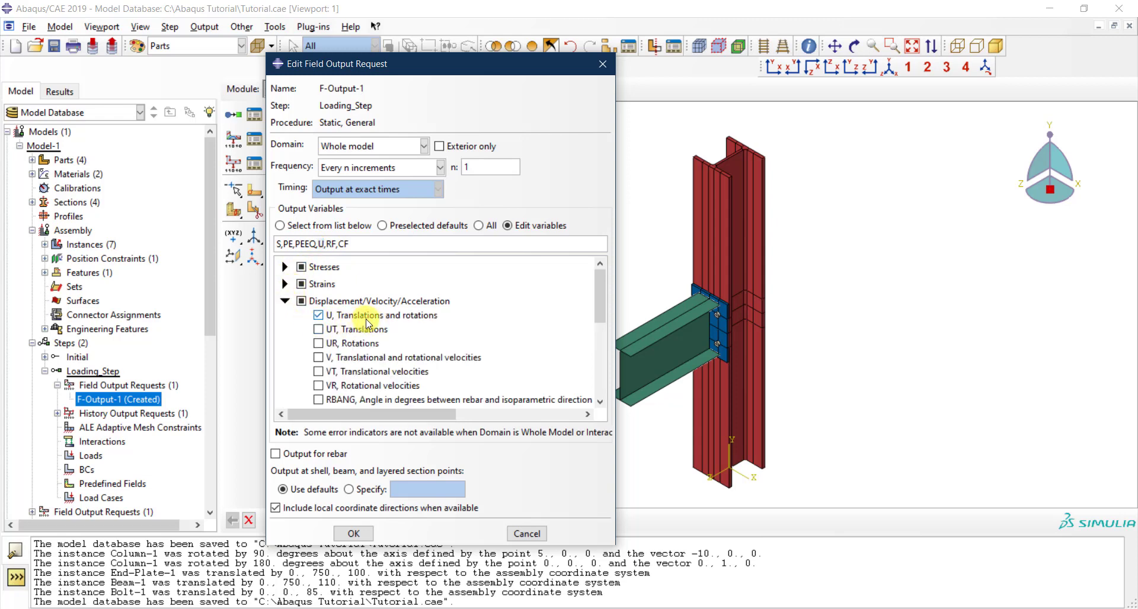
left_click(285, 301)
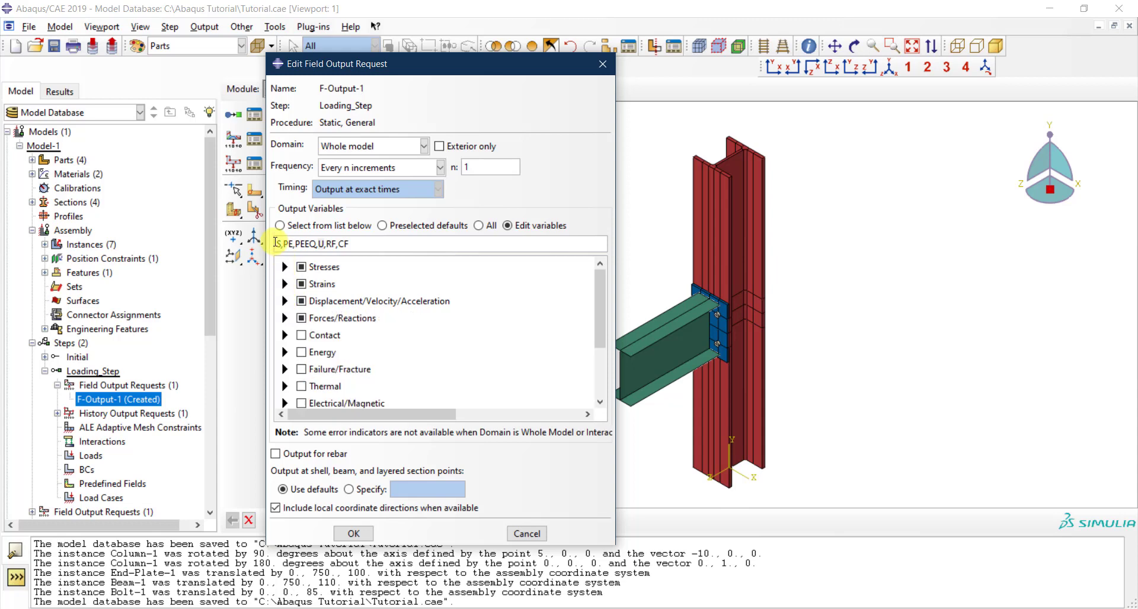
left_click(285, 267)
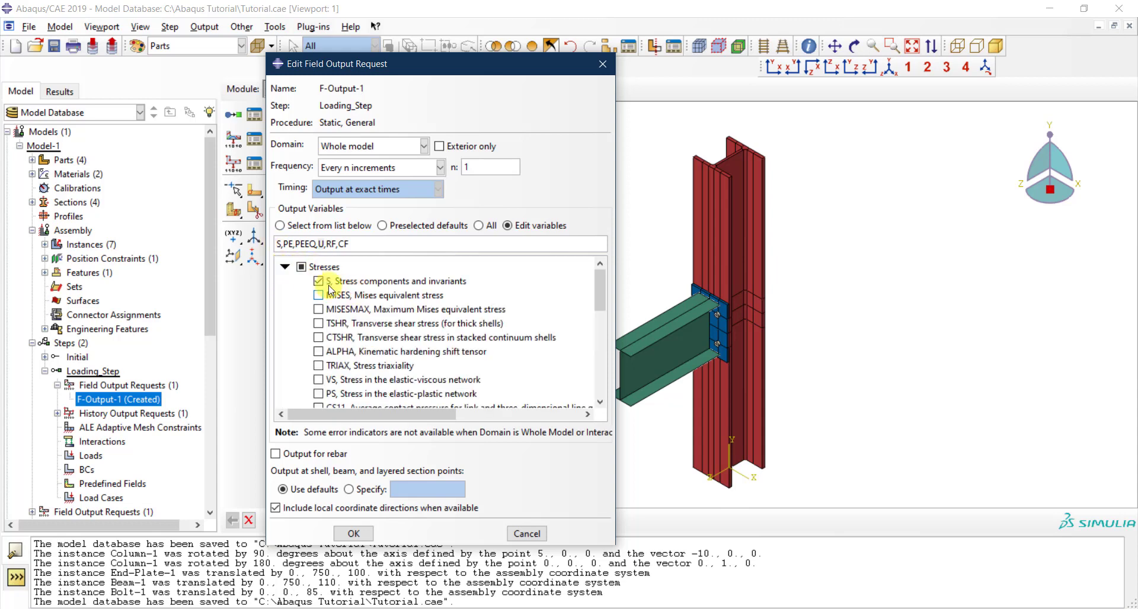
left_click(285, 267)
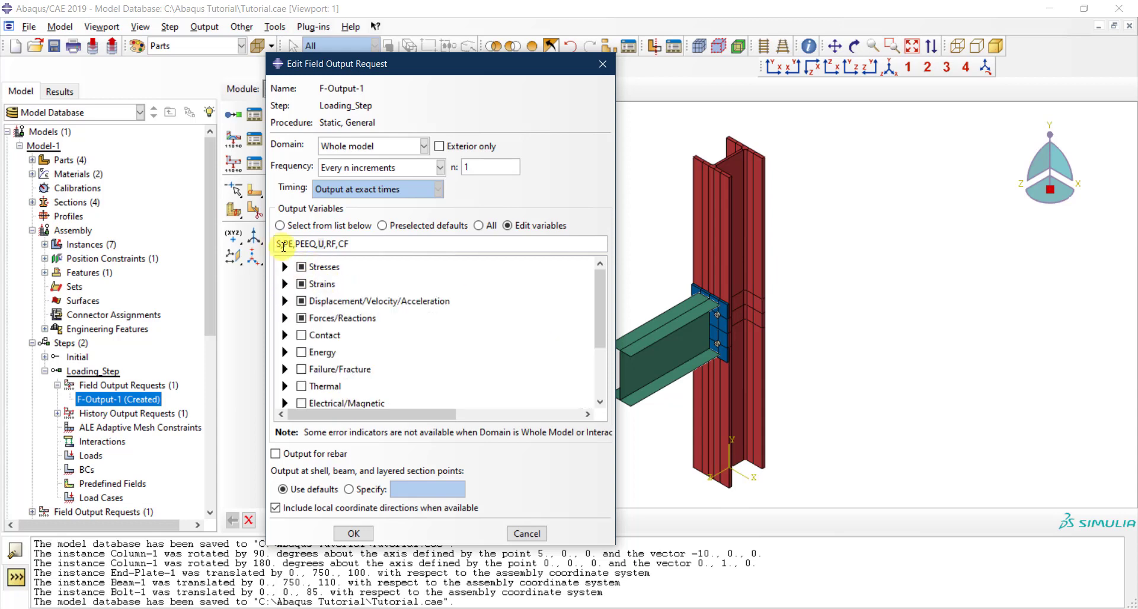
double_click(330, 244)
left_click(361, 244)
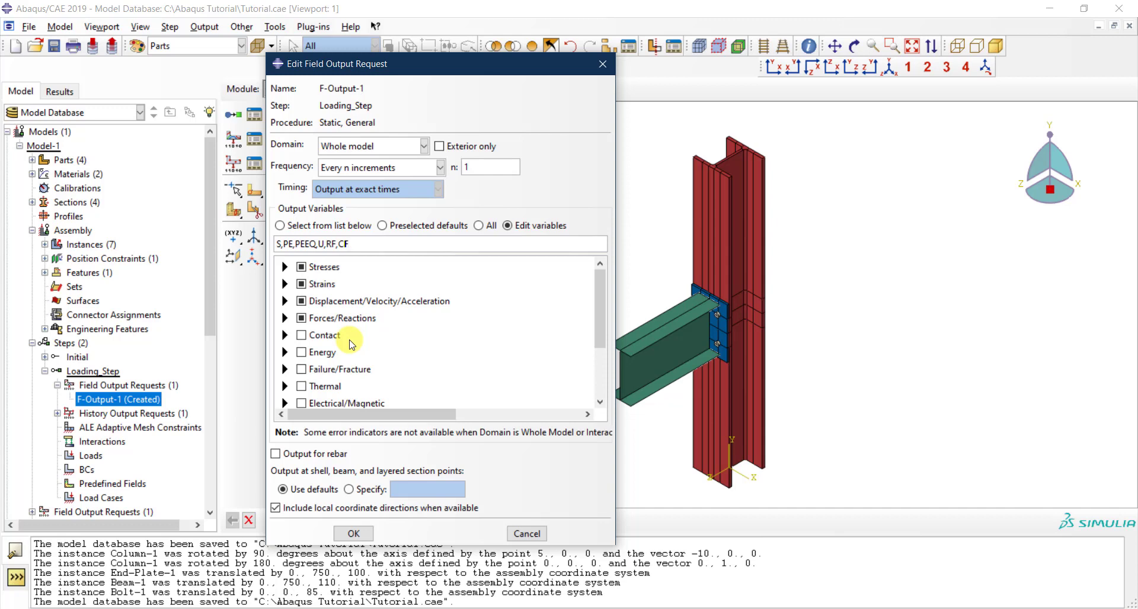
- Try output every x units of time, set the frequency back to every n increments, and accept the field output request
left_click(392, 172)
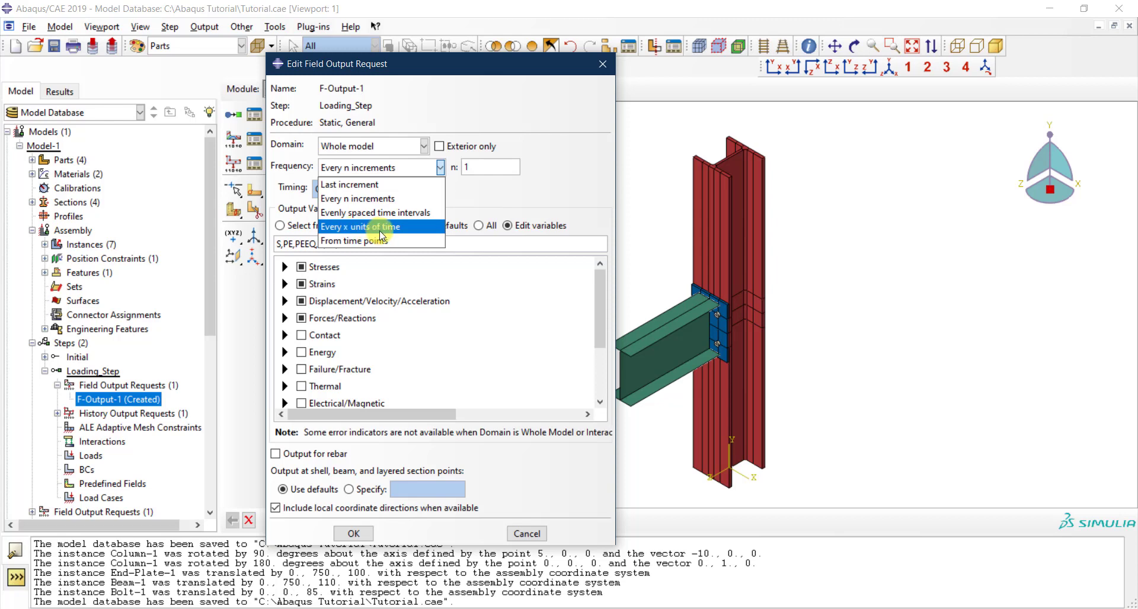
left_click(394, 228)
left_click(407, 169)
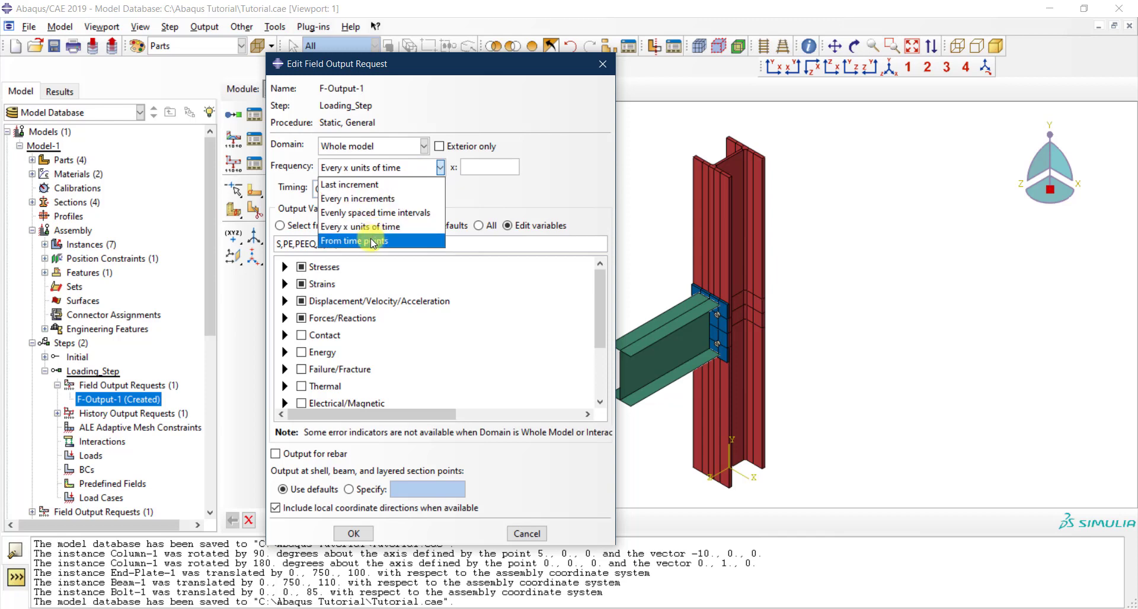
left_click(375, 199)
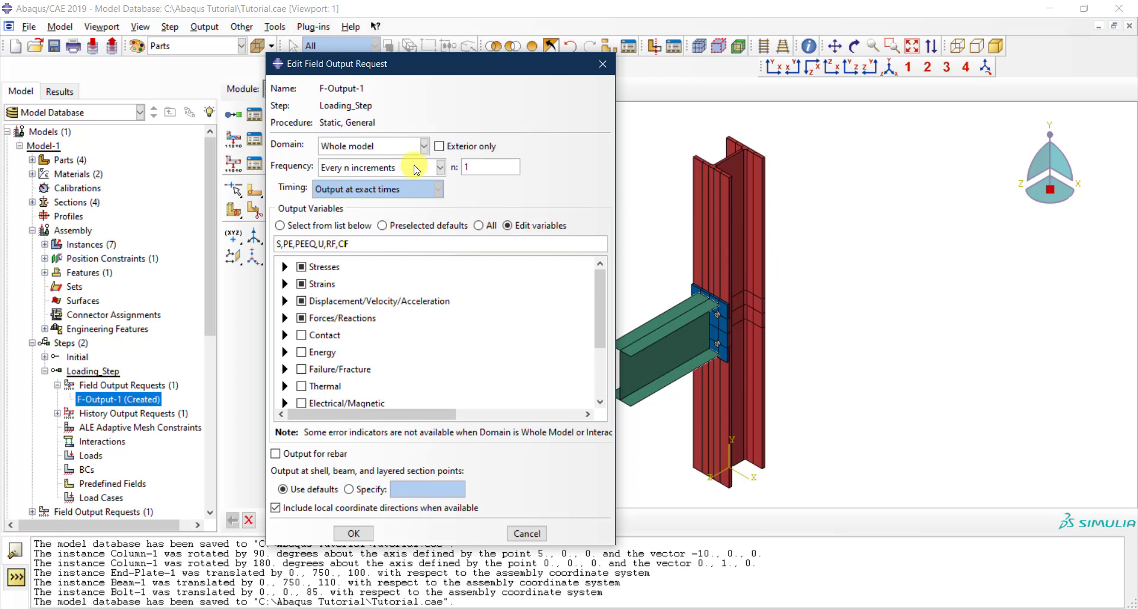
left_click(360, 535)
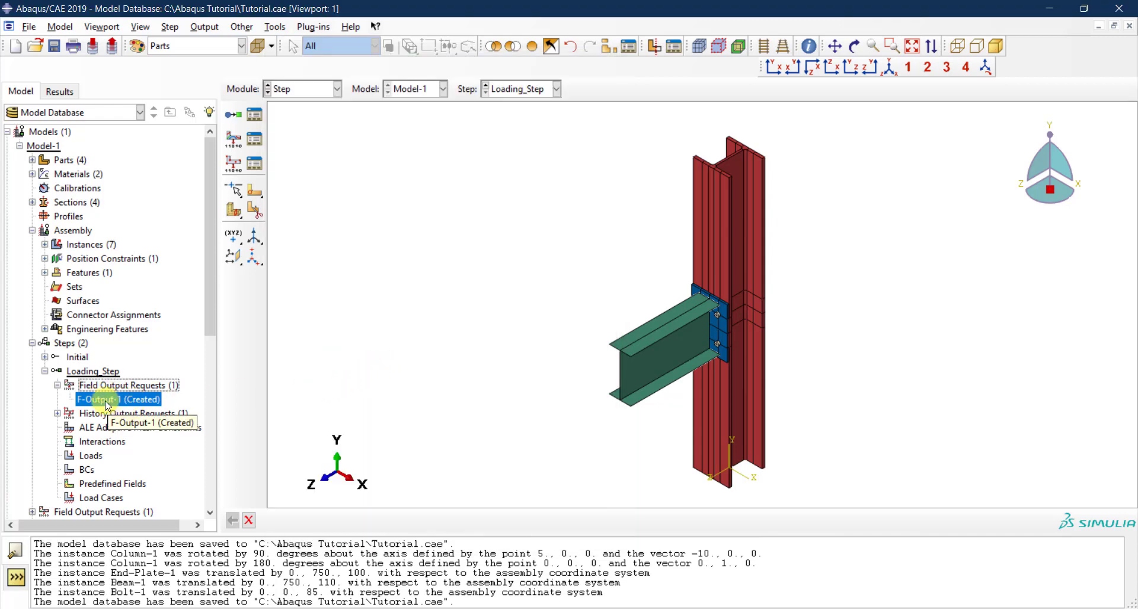
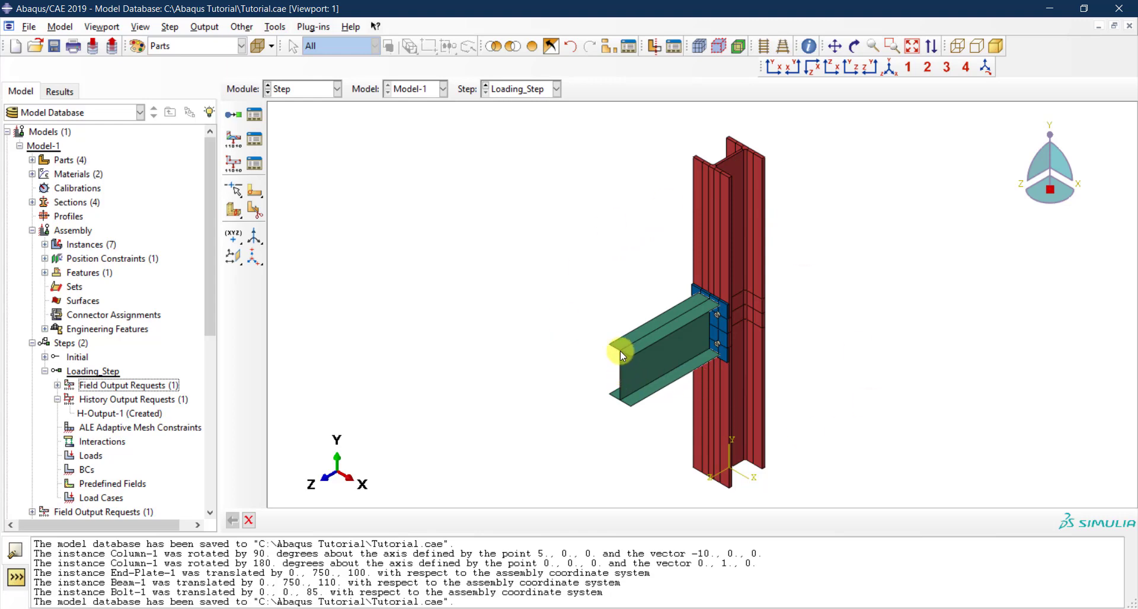
- Create a history output request named Disp_Beam_End in Loading_Step and open its settings
double_click(103, 402)
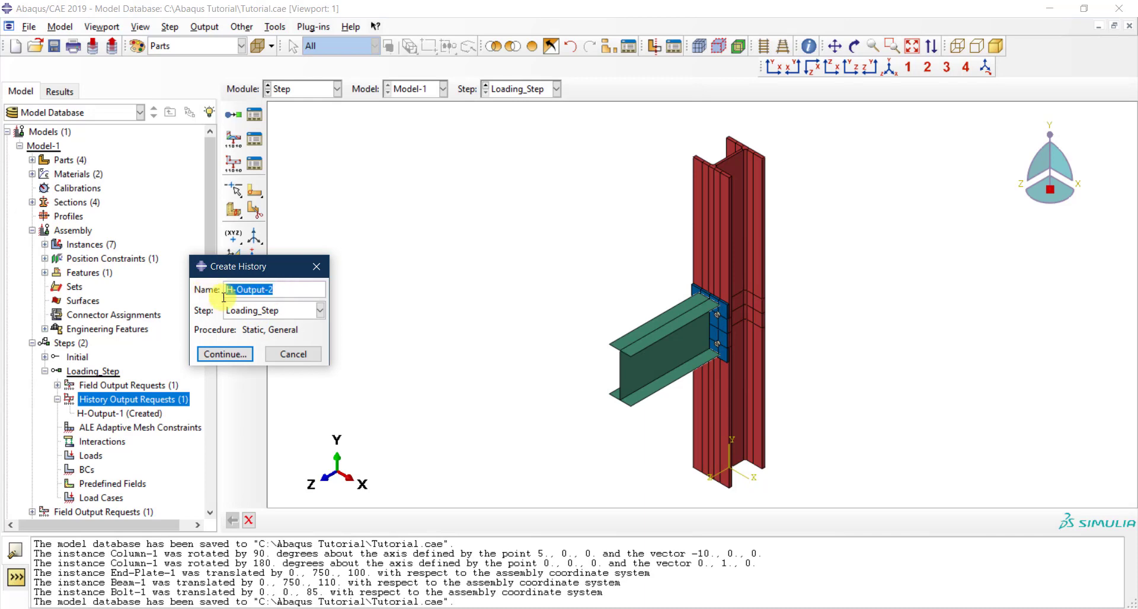
type("Disp_Beam_End")
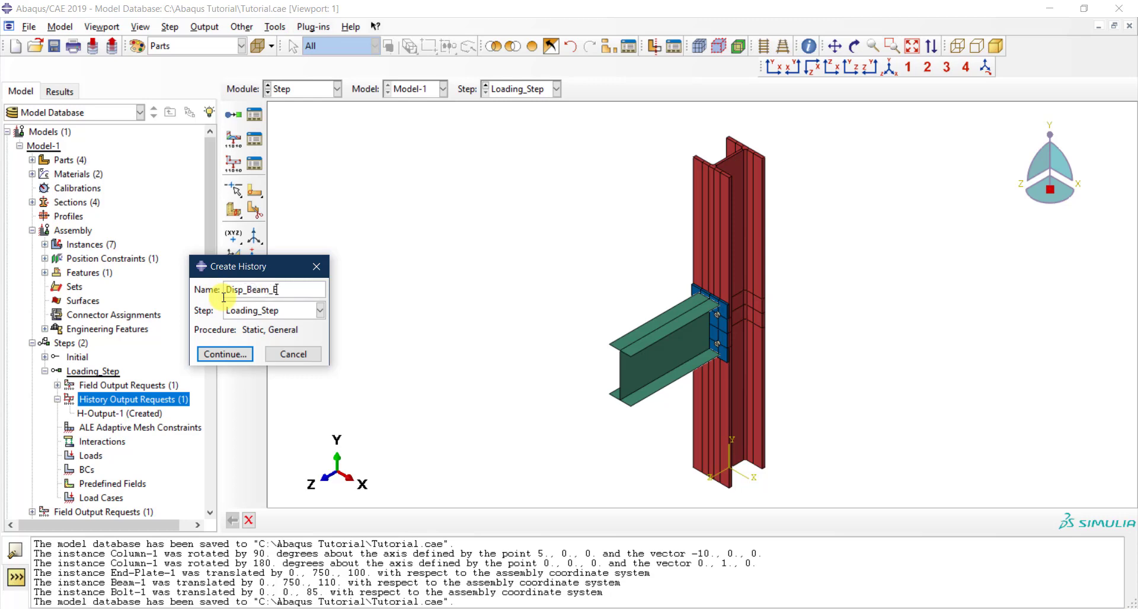
left_click(279, 310)
left_click(260, 320)
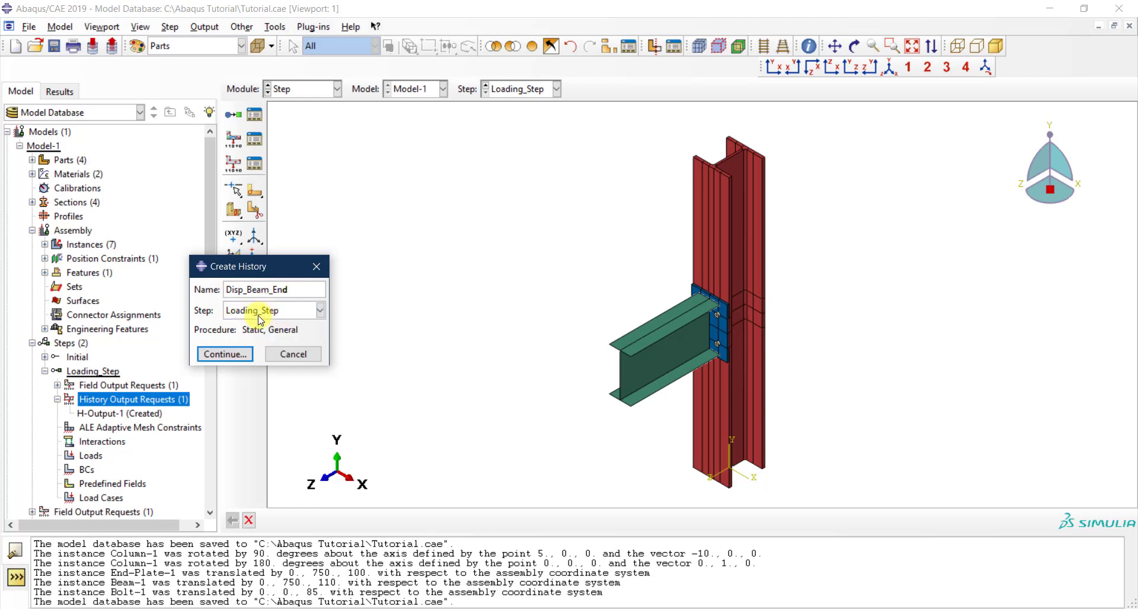
left_click(237, 354)
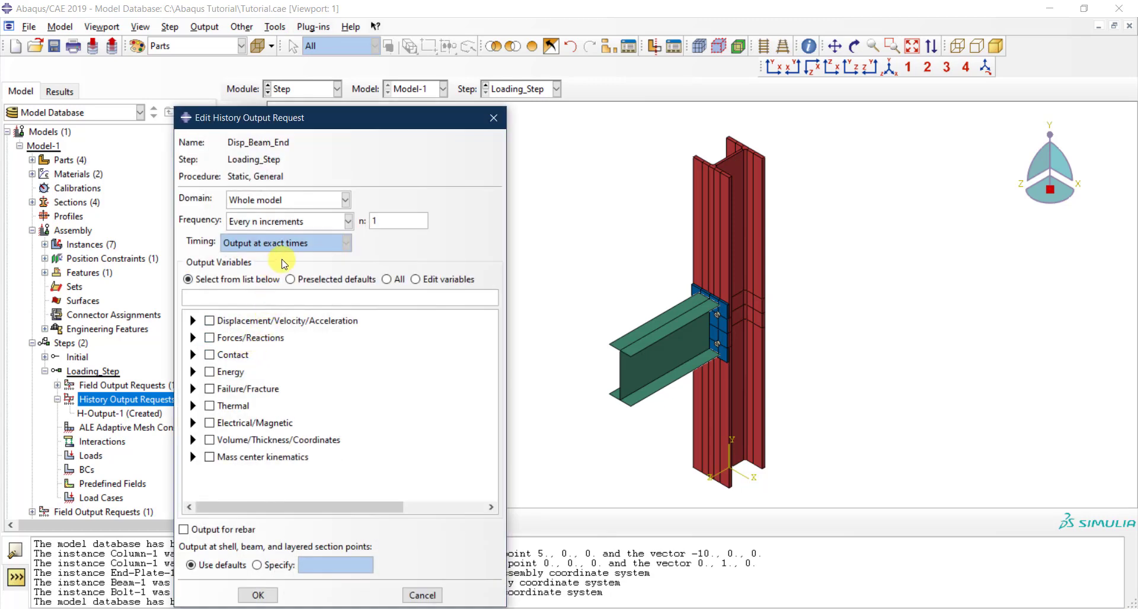
- Set the domain of the Disp_Beam_End request to Set and try to choose a set for the beam end
left_click(300, 205)
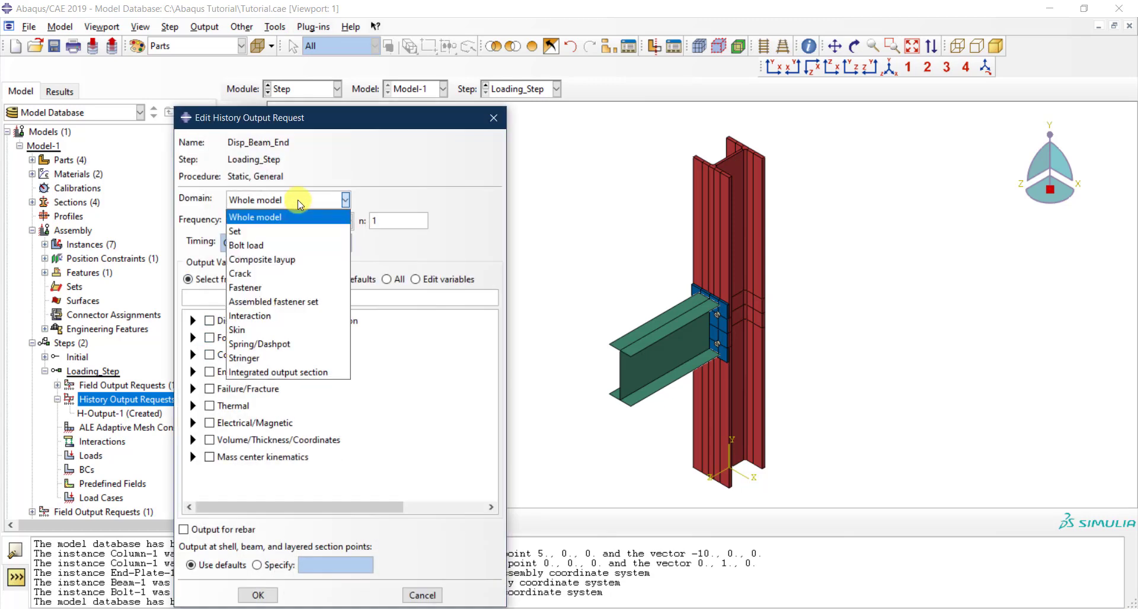
left_click(266, 230)
left_click(388, 199)
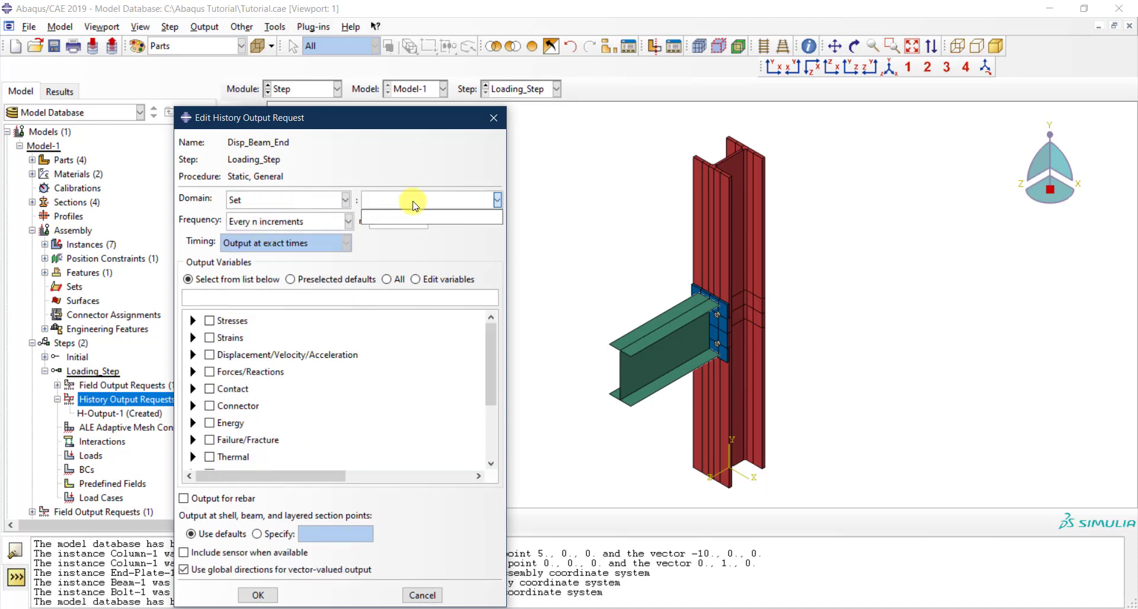
left_click(413, 204)
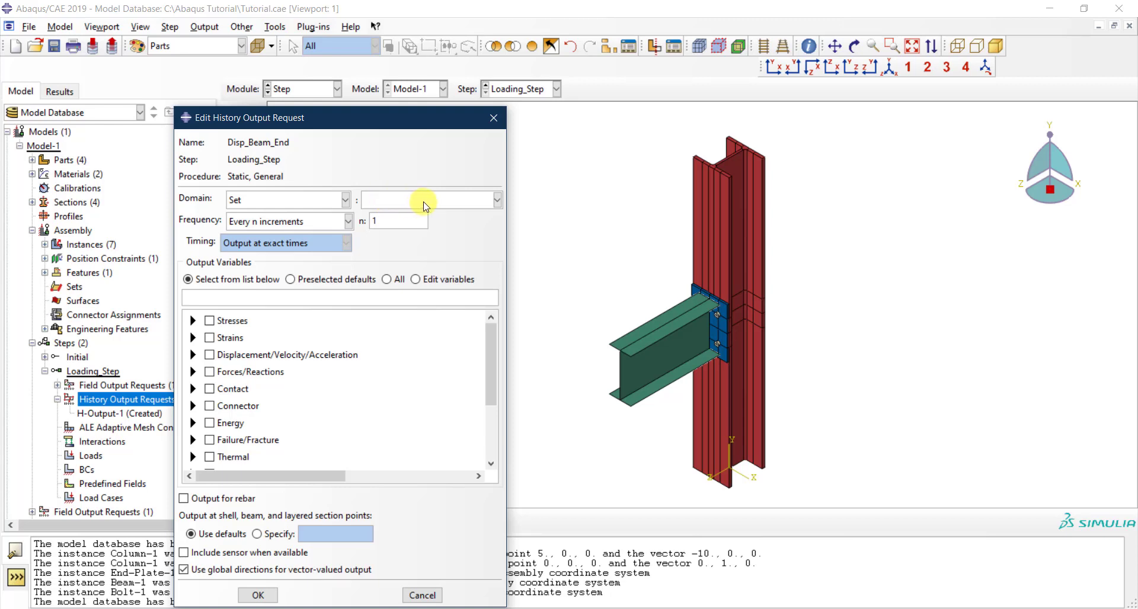
left_click(416, 204)
left_click(447, 205)
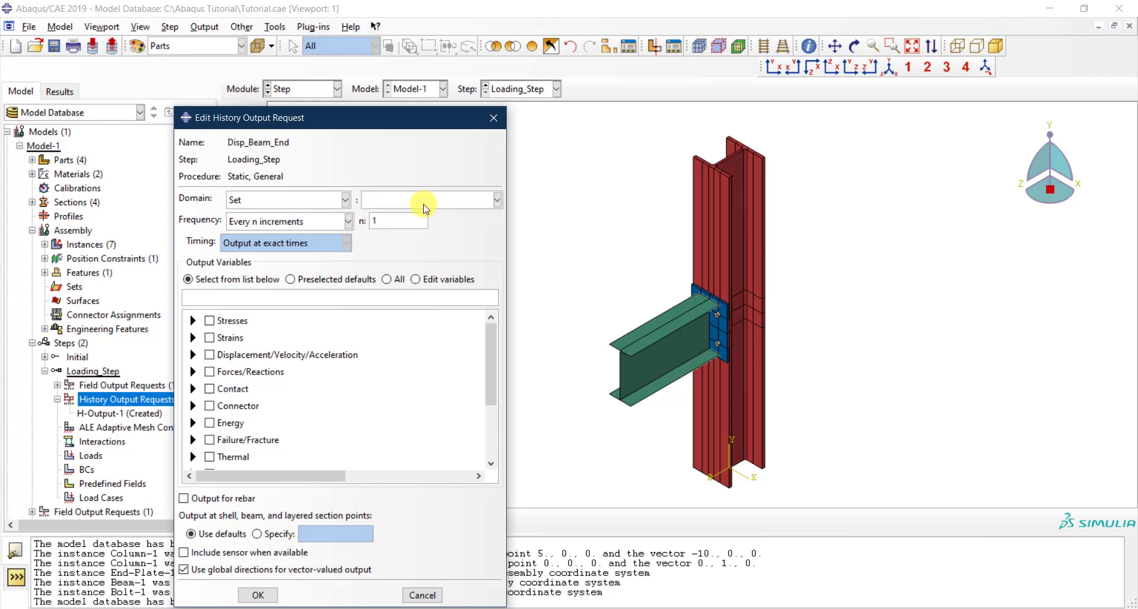
left_click(455, 205)
double_click(462, 204)
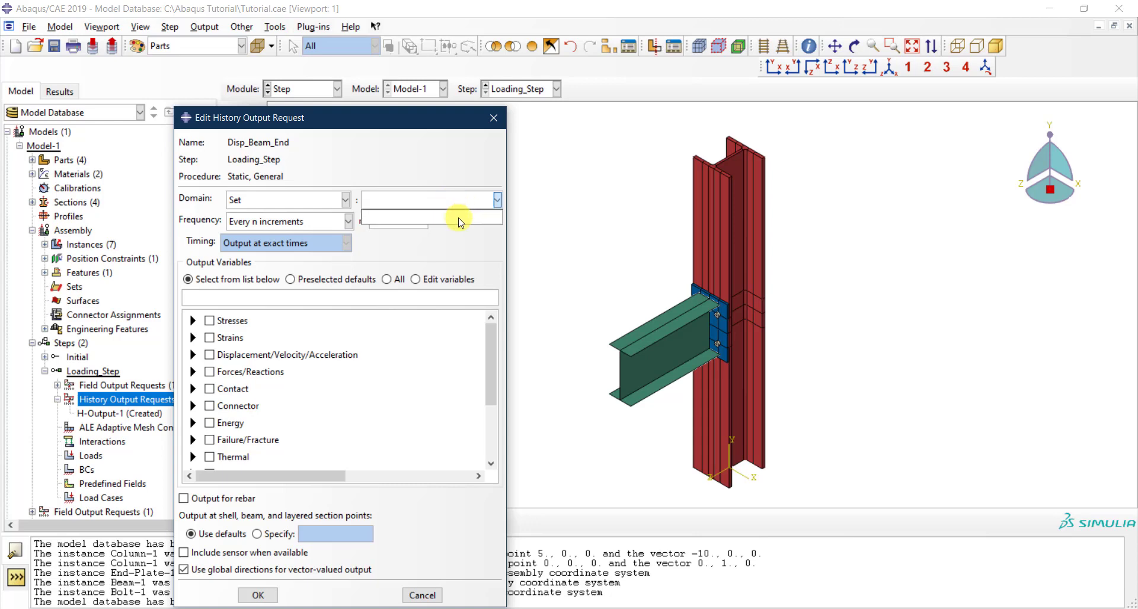
left_click(461, 223)
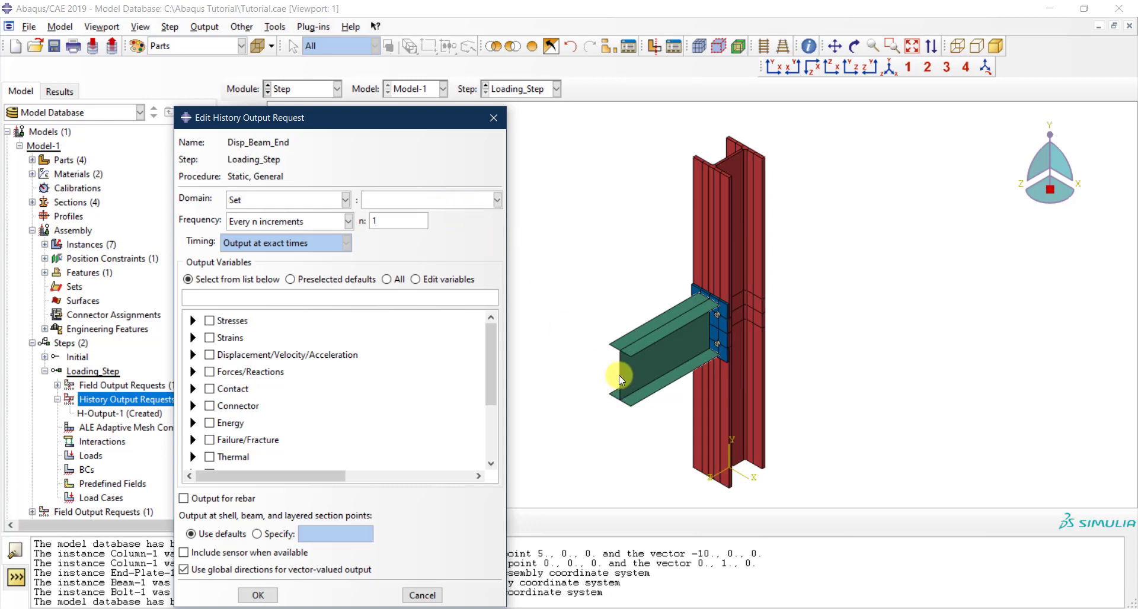
- Choose the displacement component U2 as the output variable, and discard the Disp_Beam_End request
left_click(241, 299)
left_click(193, 355)
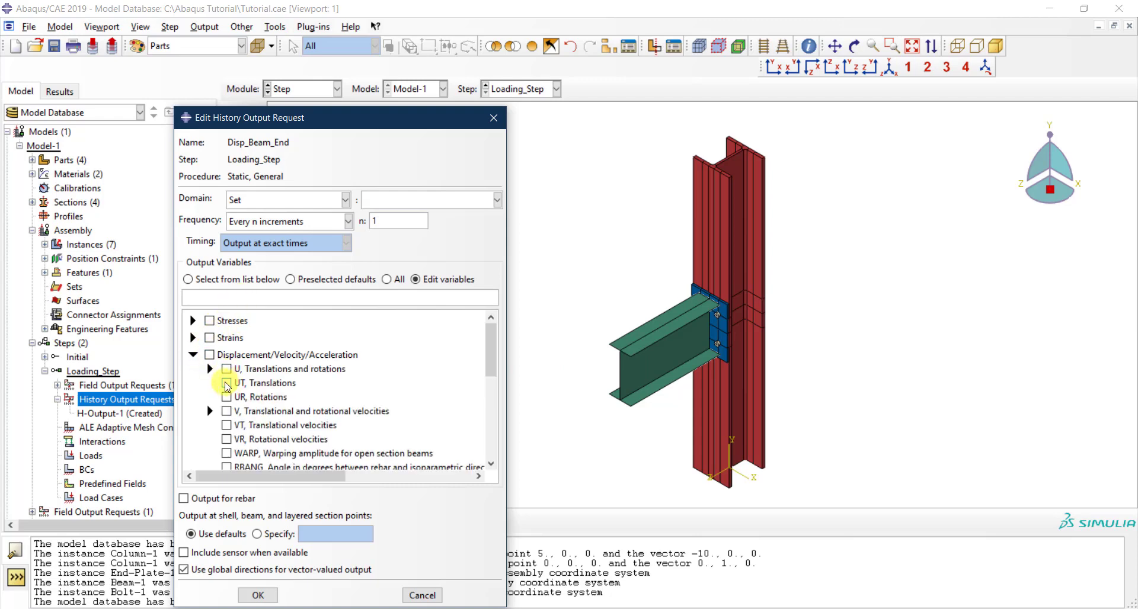
left_click(210, 368)
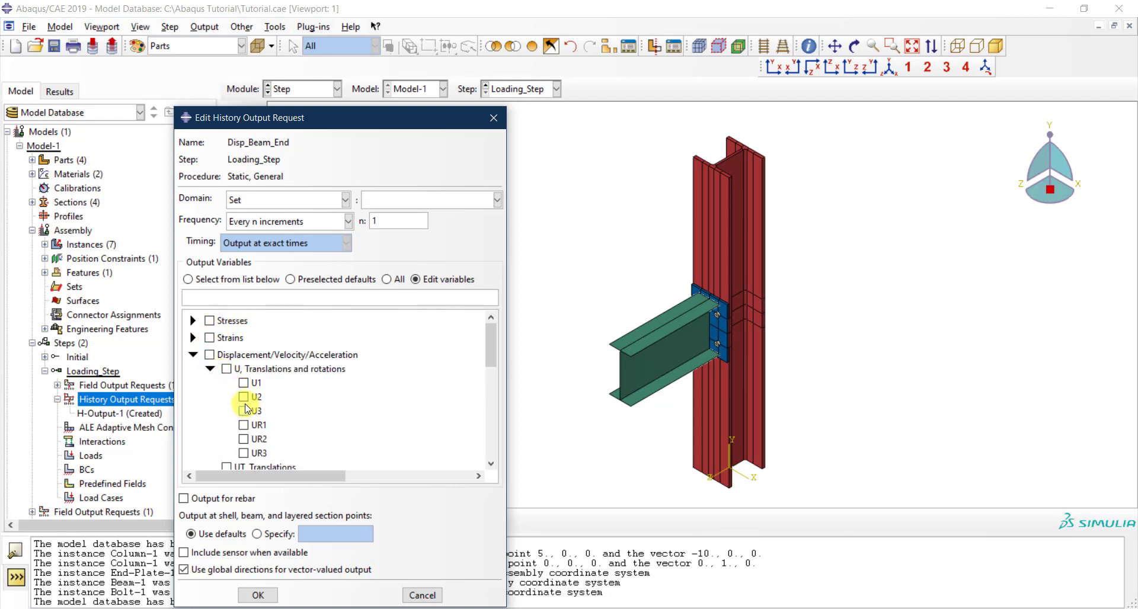
left_click(244, 397)
left_click_drag(330, 119, 648, 94)
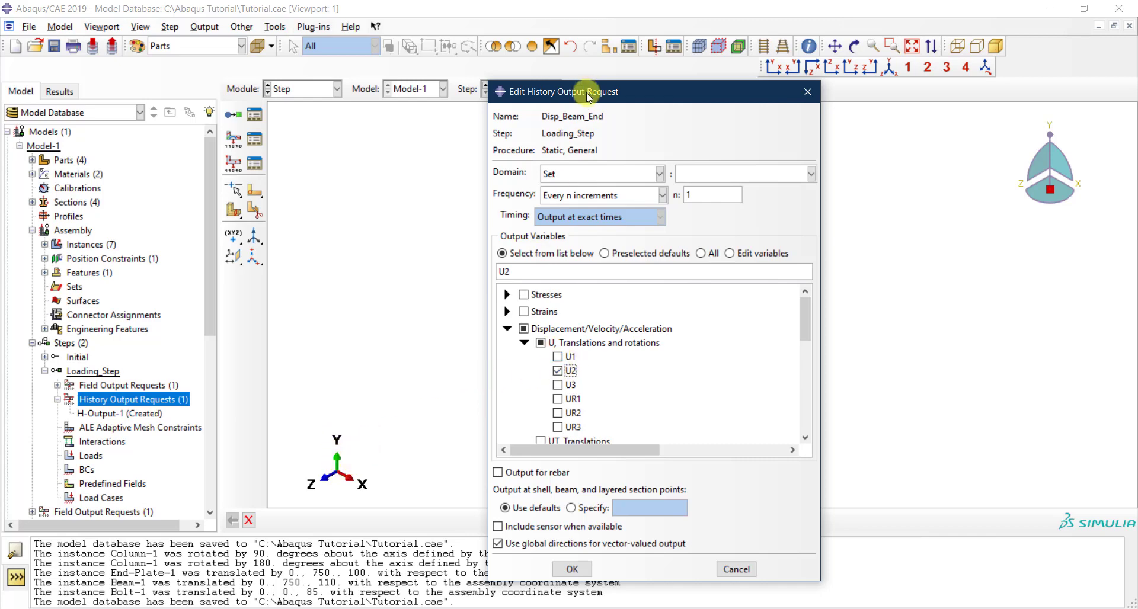
left_click_drag(585, 93, 287, 74)
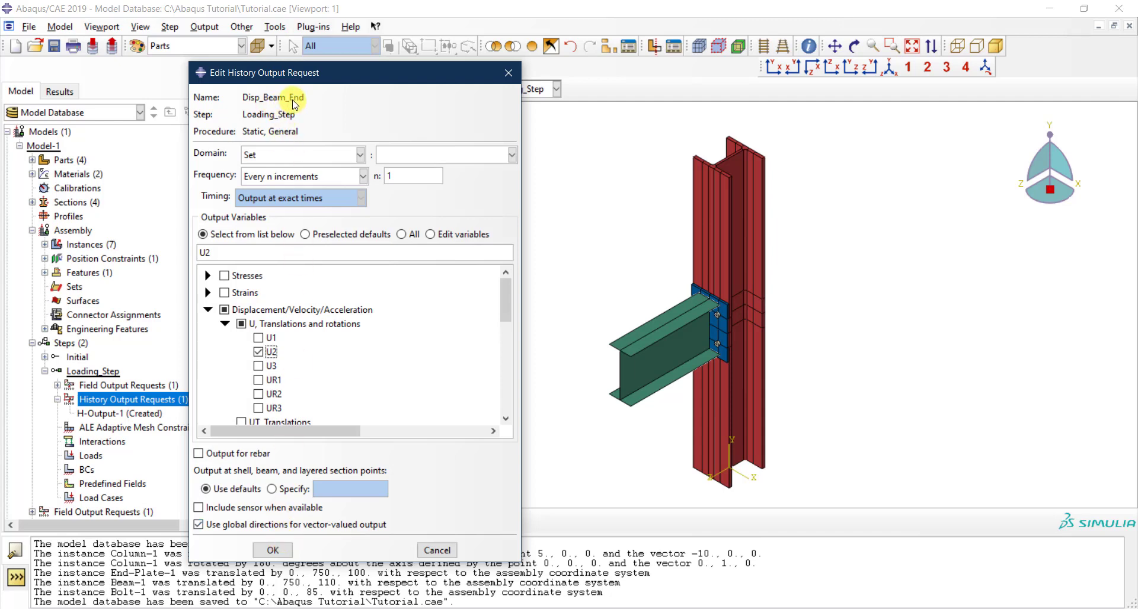
left_click(508, 73)
left_click(354, 337)
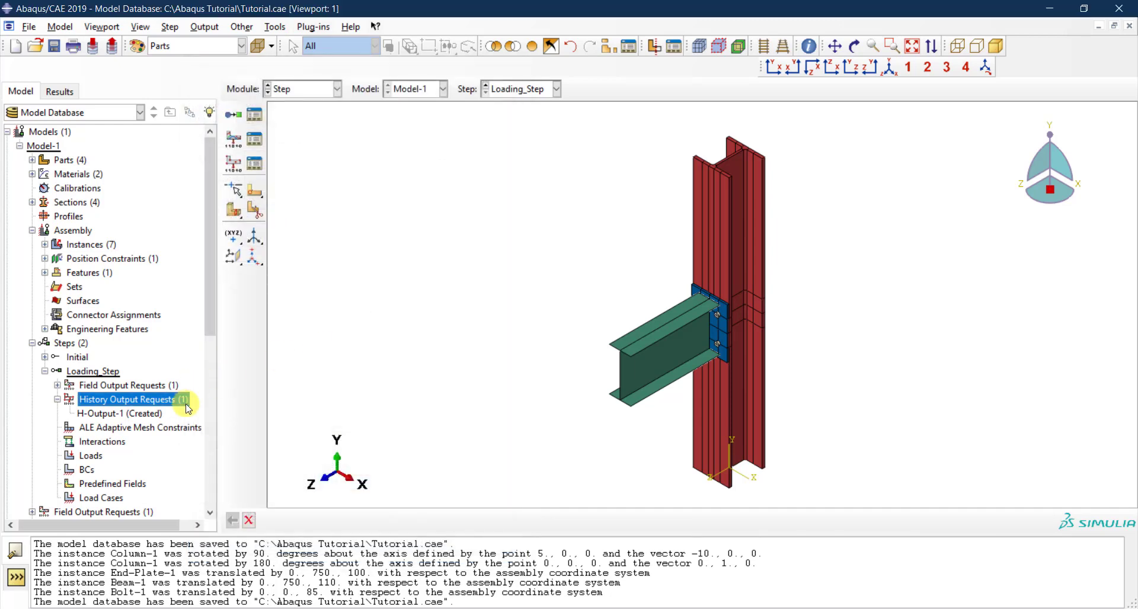
left_click(60, 400)
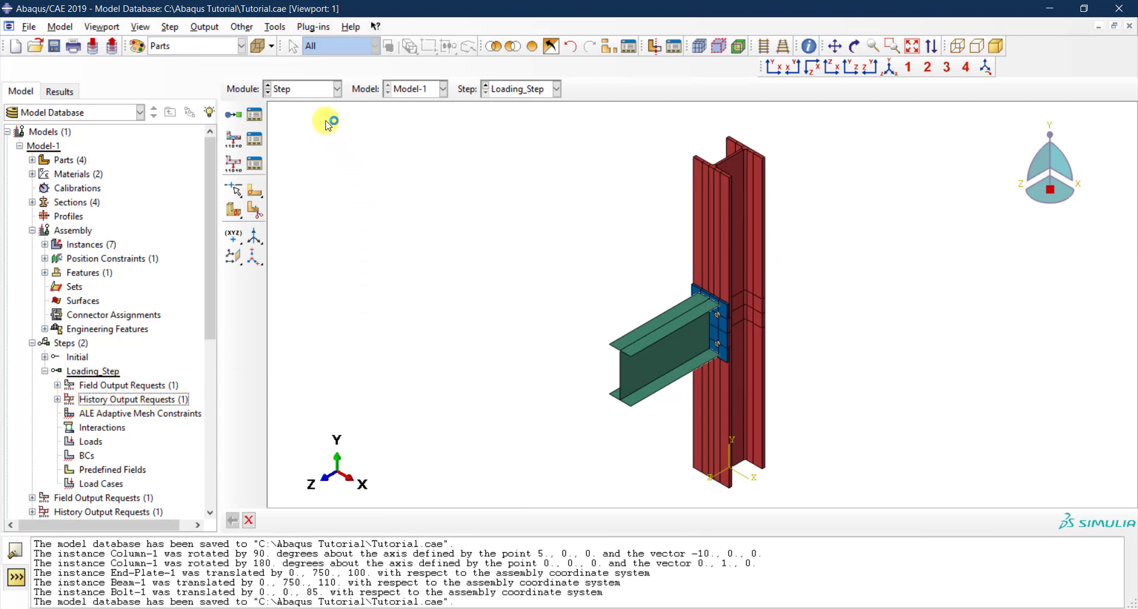
left_click(317, 95)
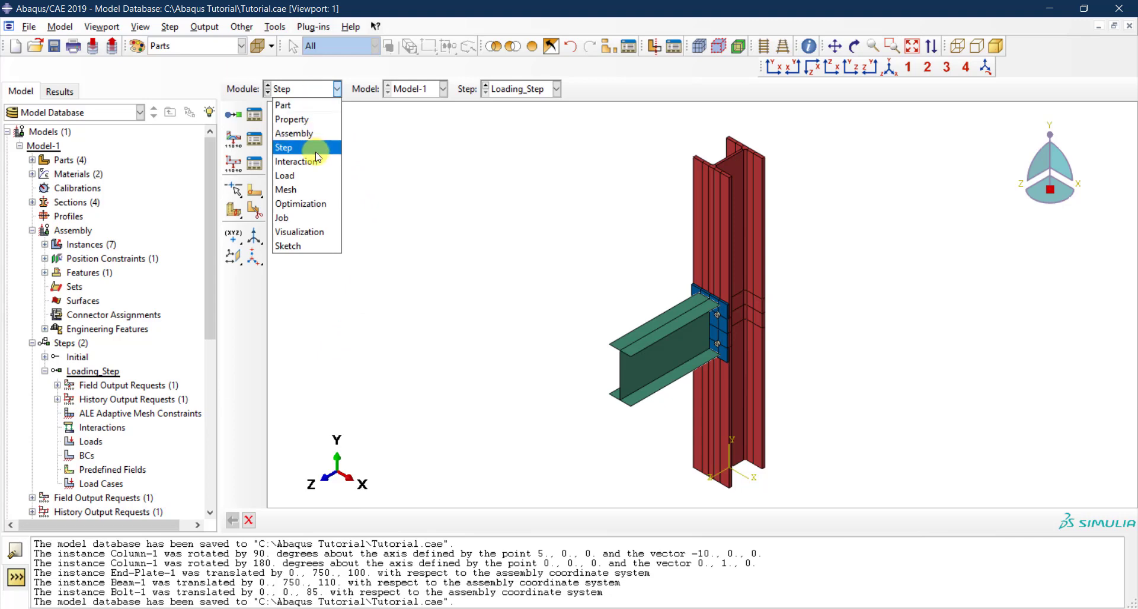
left_click(548, 159)
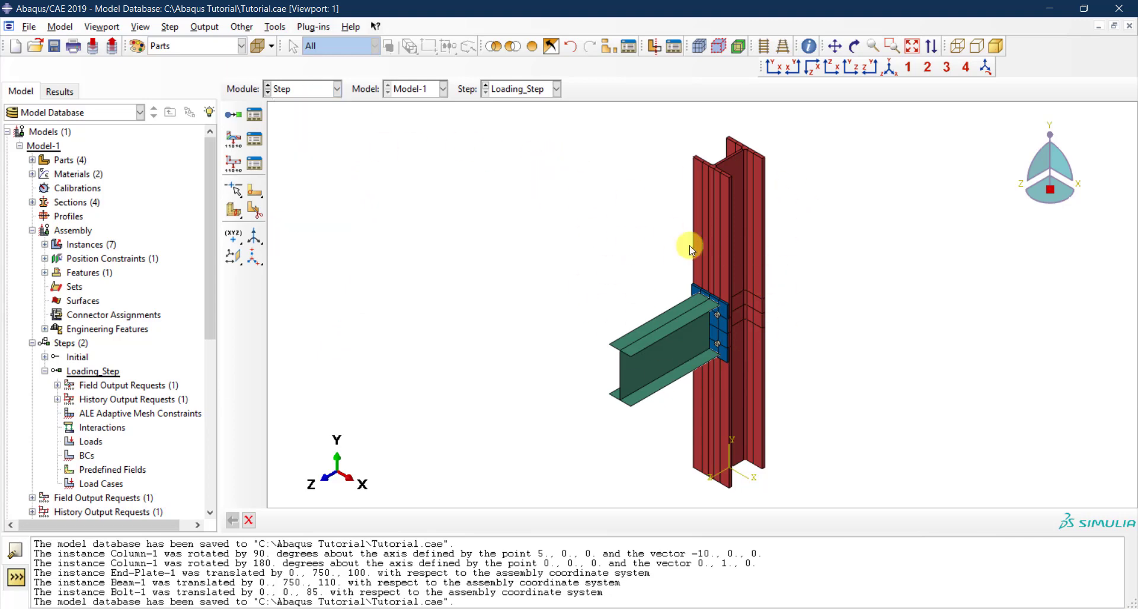